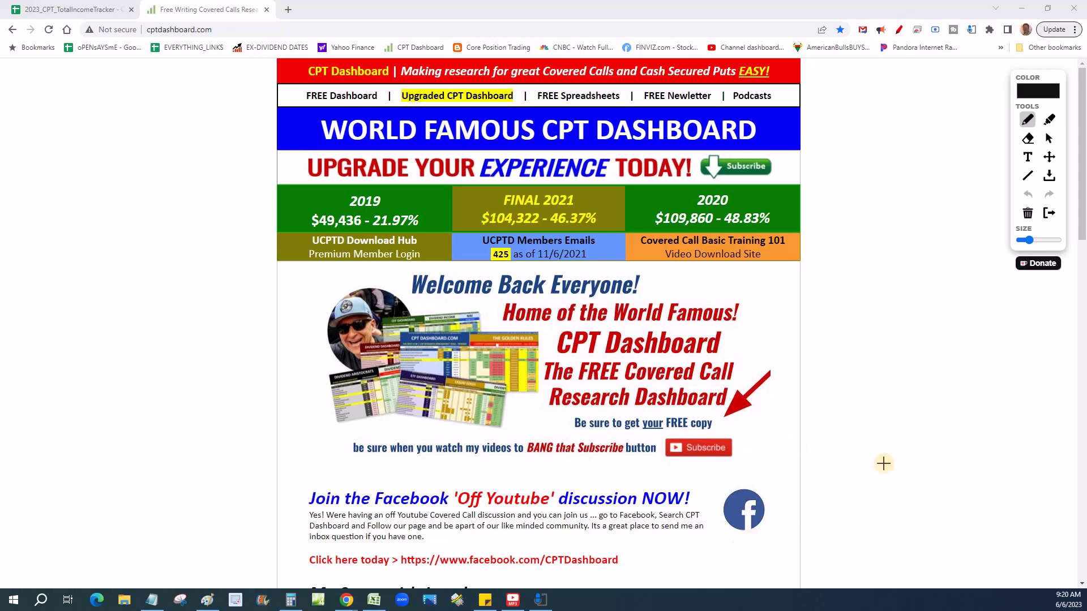
Step: Draw two large black pen arrows over the CPT Dashboard page, one down into the blank margin and one to the Facebook link
{"action": "left_click_drag", "start_coordinate": [431, 67], "coordinate": [925, 501]}
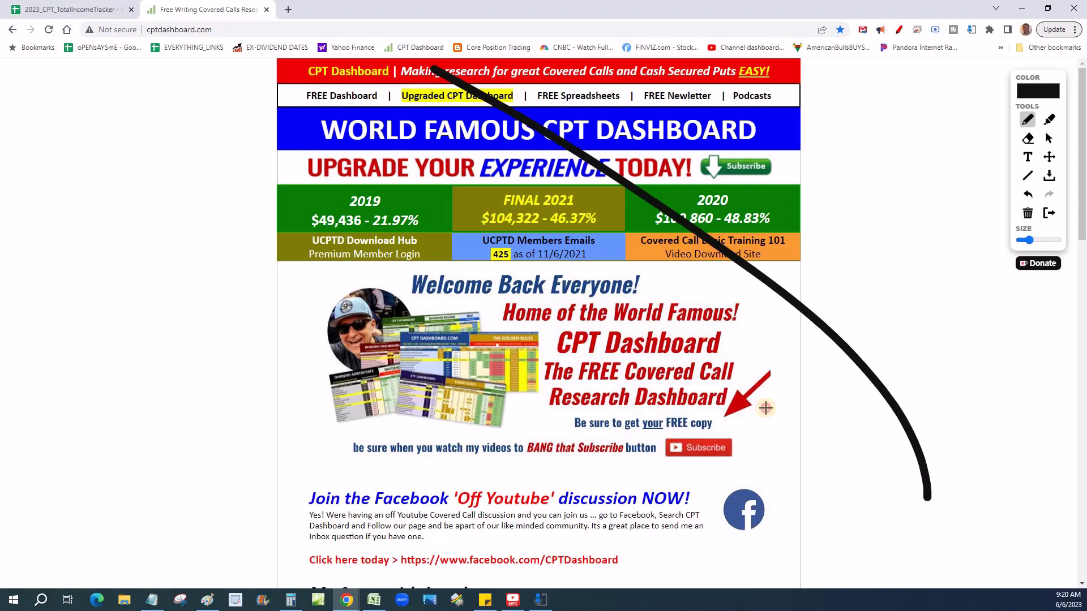
{"action": "mouse_move", "coordinate": [783, 409]}
{"action": "left_mouse_down"}
{"action": "mouse_move", "coordinate": [926, 500]}
{"action": "mouse_move", "coordinate": [972, 298]}
{"action": "left_mouse_up"}
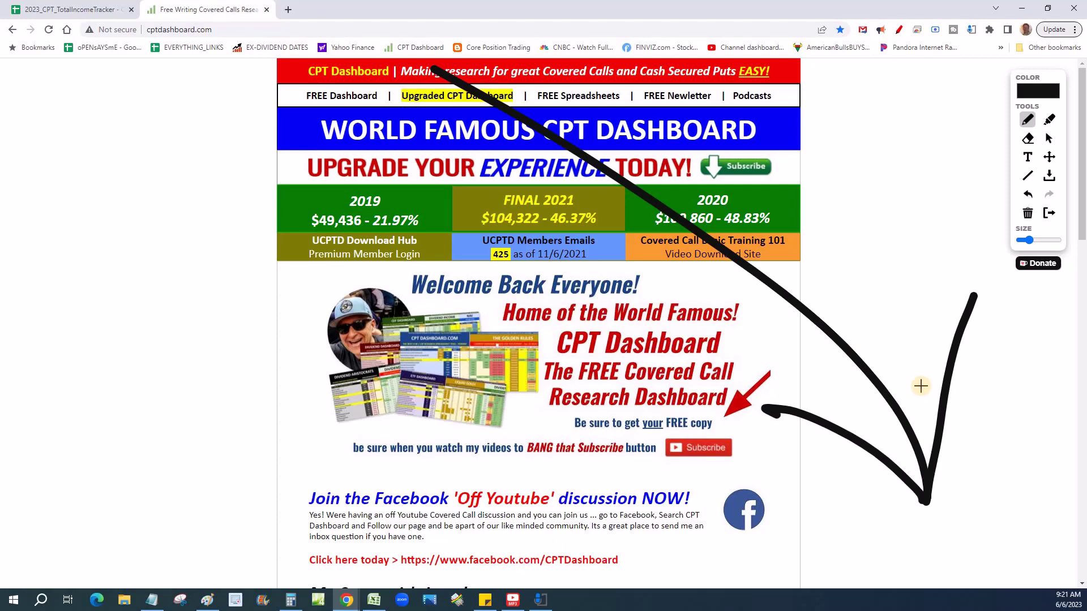
{"action": "left_click_drag", "start_coordinate": [599, 548], "coordinate": [800, 61]}
{"action": "left_click_drag", "start_coordinate": [557, 381], "coordinate": [601, 550]}
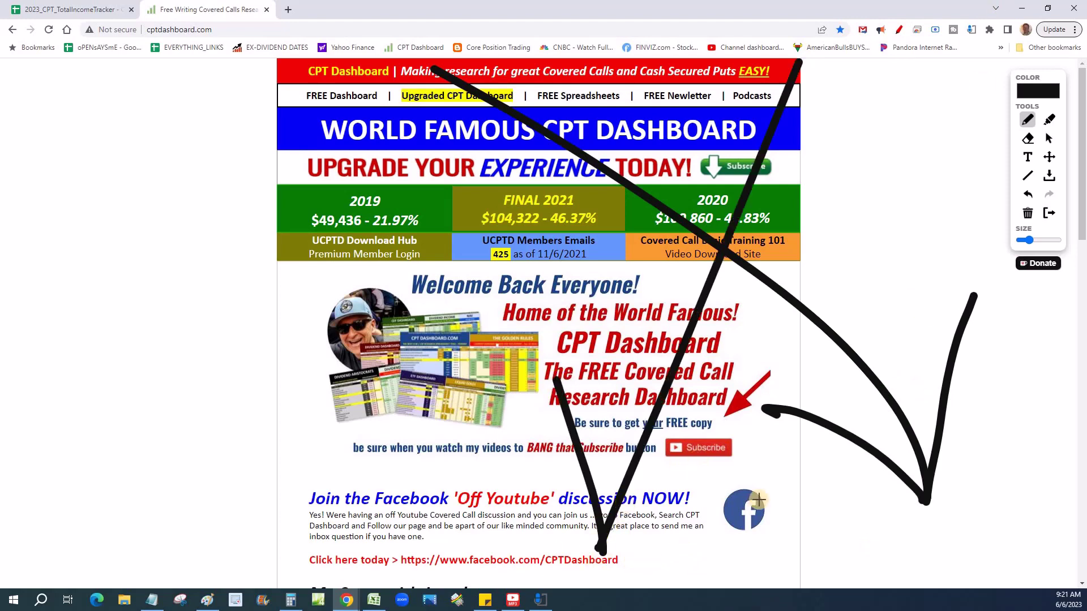
{"action": "left_click_drag", "start_coordinate": [687, 459], "coordinate": [592, 543]}
Step: Review the current trades in 2023_CPT_TotalIncomeTracker, and read through the VLO covered call post on the CPT Dashboard Trade blog
{"action": "key", "text": "ctrl+1"}
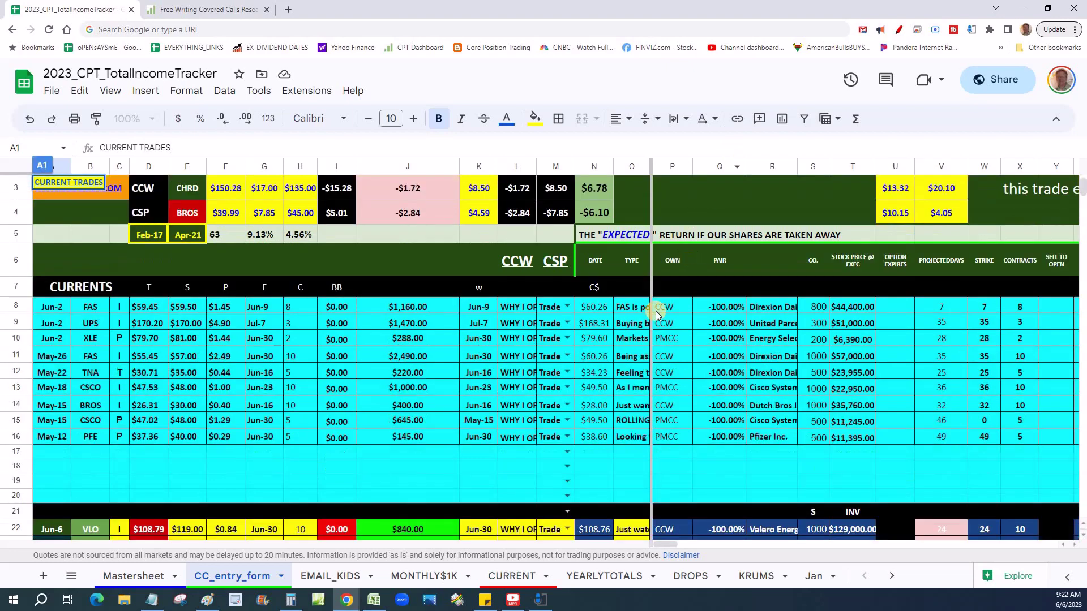
{"action": "scroll", "coordinate": [728, 311], "scroll_direction": "down", "scroll_amount": 5}
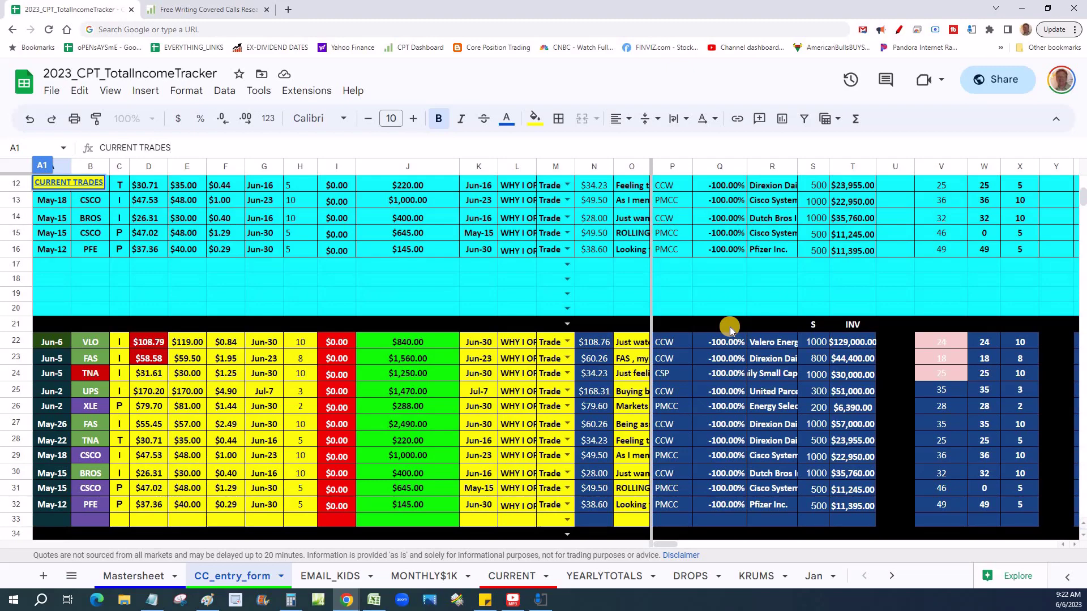
{"action": "key", "text": "alt+Tab"}
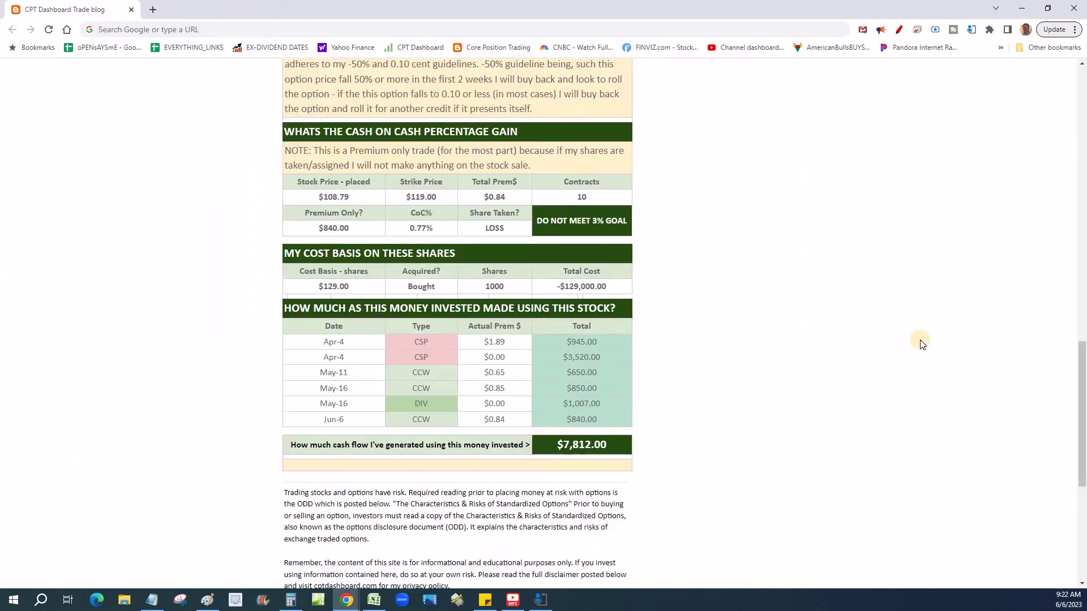
{"action": "scroll", "coordinate": [922, 342], "scroll_direction": "up", "scroll_amount": 6}
{"action": "scroll", "coordinate": [922, 344], "scroll_direction": "up", "scroll_amount": 8}
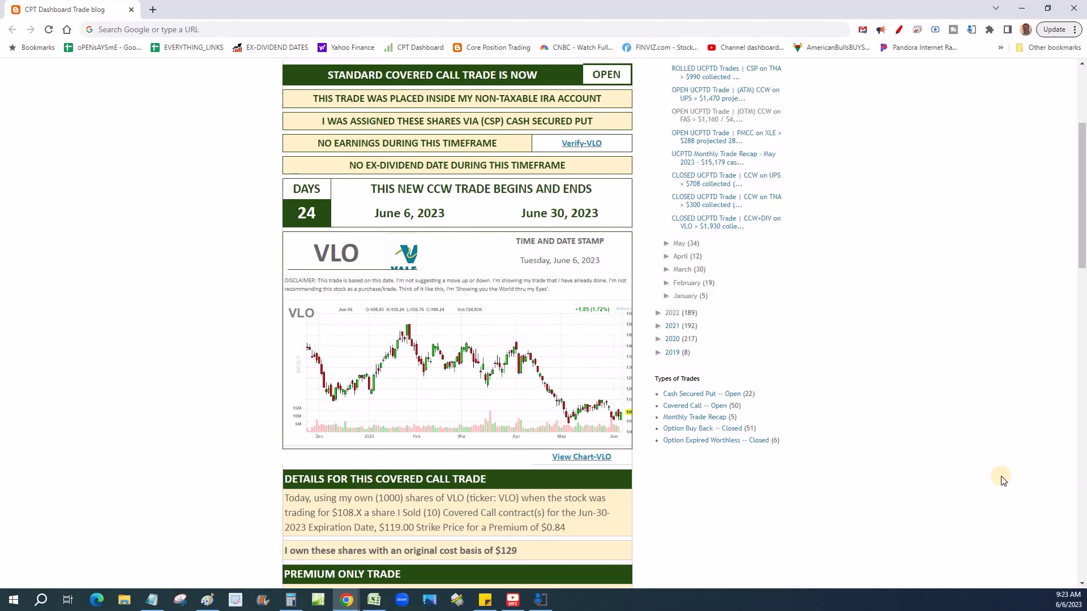
{"action": "scroll", "coordinate": [774, 416], "scroll_direction": "down", "scroll_amount": 3}
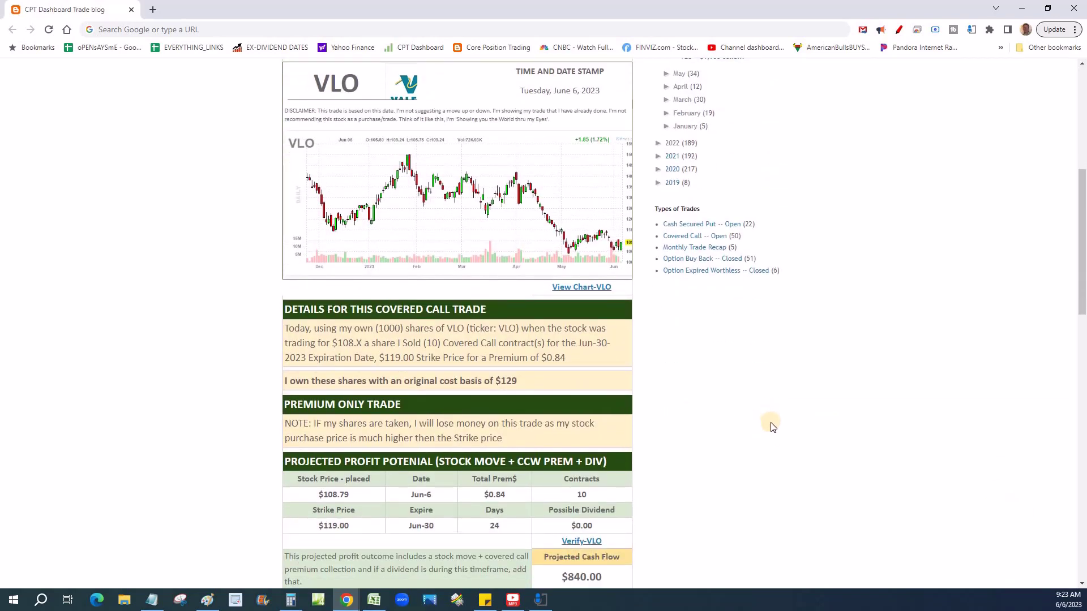
{"action": "scroll", "coordinate": [772, 426], "scroll_direction": "down", "scroll_amount": 9}
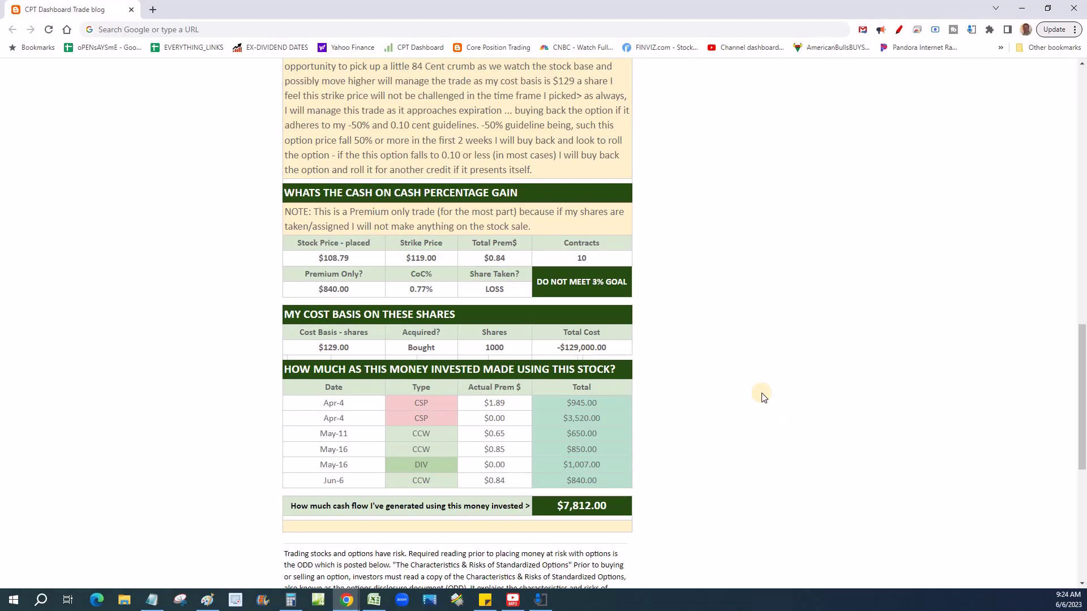
Step: Sketch a rising red price line beside the VLO cost basis tables, with two horizontal level lines across it
{"action": "left_click", "coordinate": [896, 33]}
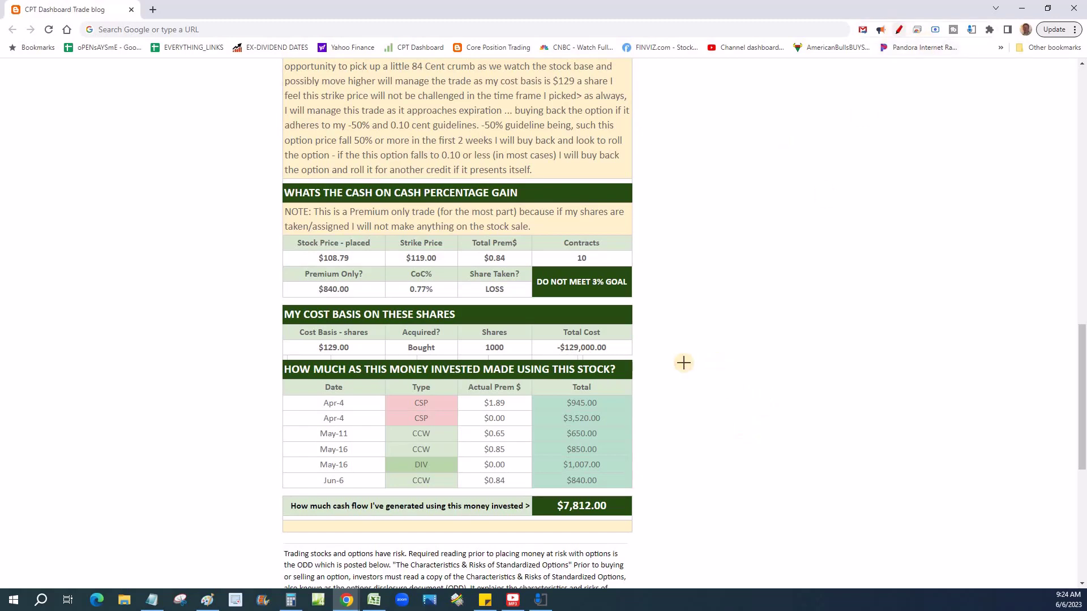
{"action": "left_click_drag", "start_coordinate": [661, 372], "coordinate": [889, 204]}
{"action": "left_click_drag", "start_coordinate": [692, 327], "coordinate": [901, 327]}
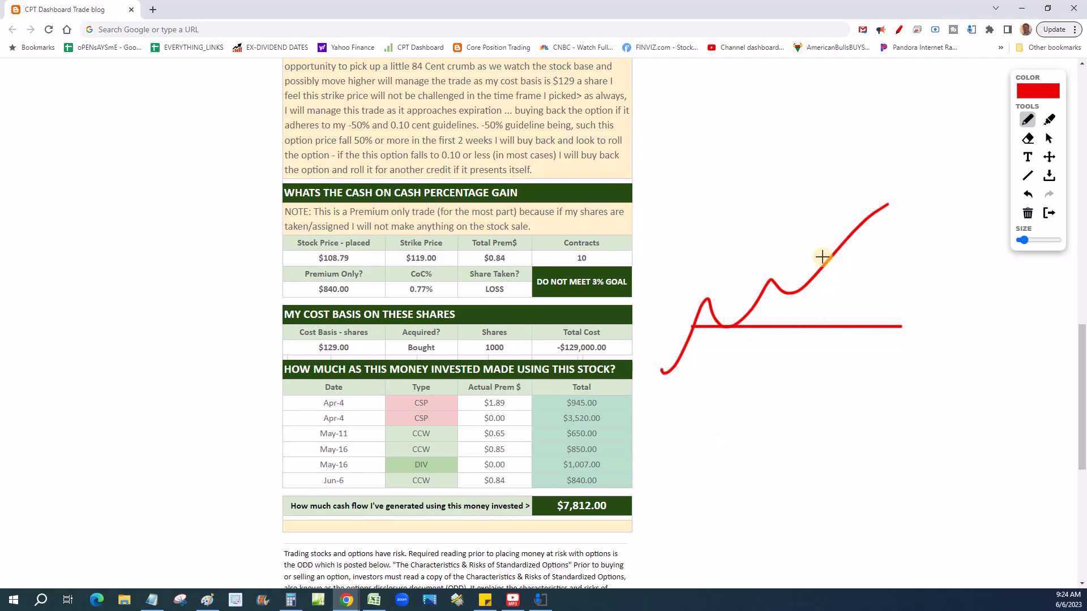
{"action": "left_click_drag", "start_coordinate": [726, 250], "coordinate": [963, 250]}
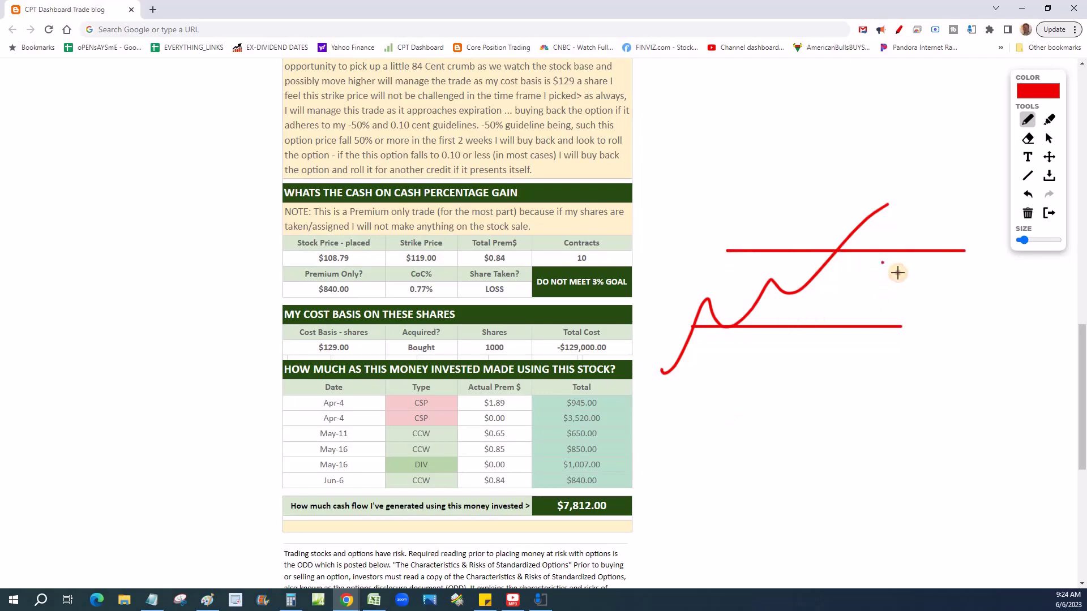
Step: Write 129 below the upper level line, add a steep falling price stroke, and circle that part of the sketch
{"action": "mouse_move", "coordinate": [880, 265]}
{"action": "left_mouse_down"}
{"action": "mouse_move", "coordinate": [876, 303]}
{"action": "mouse_move", "coordinate": [953, 301]}
{"action": "left_mouse_up"}
{"action": "left_click_drag", "start_coordinate": [946, 259], "coordinate": [953, 276]}
{"action": "mouse_move", "coordinate": [817, 255]}
{"action": "left_mouse_down"}
{"action": "mouse_move", "coordinate": [861, 267]}
{"action": "mouse_move", "coordinate": [887, 440]}
{"action": "left_mouse_up"}
{"action": "left_click_drag", "start_coordinate": [824, 279], "coordinate": [771, 274]}
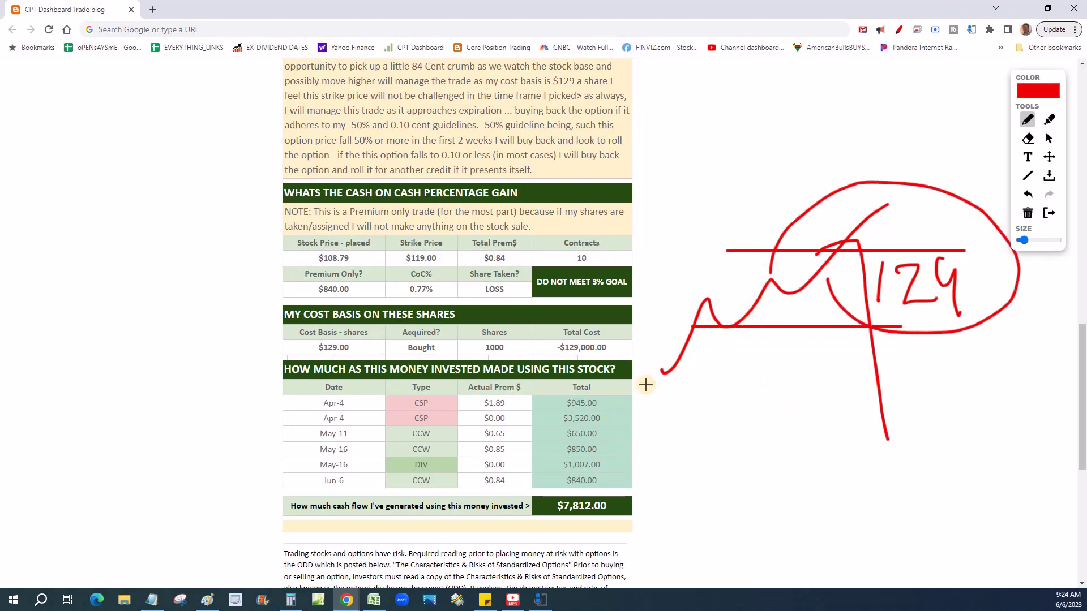
Step: Frame the VLO cost basis and earnings tables in red, with an arrow to the Total column and a box around the generated cash flow
{"action": "scroll", "coordinate": [253, 194], "scroll_direction": "down", "scroll_amount": 2}
{"action": "mouse_move", "coordinate": [254, 194]}
{"action": "left_mouse_down"}
{"action": "mouse_move", "coordinate": [269, 425]}
{"action": "mouse_move", "coordinate": [695, 417]}
{"action": "mouse_move", "coordinate": [185, 138]}
{"action": "left_mouse_up"}
{"action": "left_click_drag", "start_coordinate": [736, 176], "coordinate": [606, 283]}
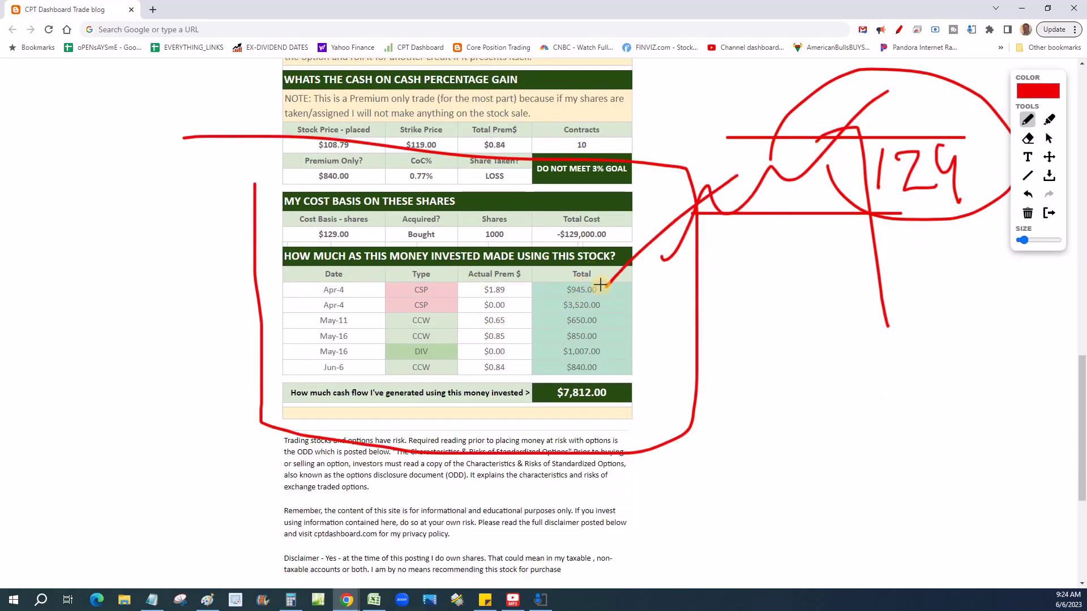
{"action": "left_click_drag", "start_coordinate": [617, 238], "coordinate": [606, 283]}
{"action": "left_click_drag", "start_coordinate": [651, 279], "coordinate": [606, 283]}
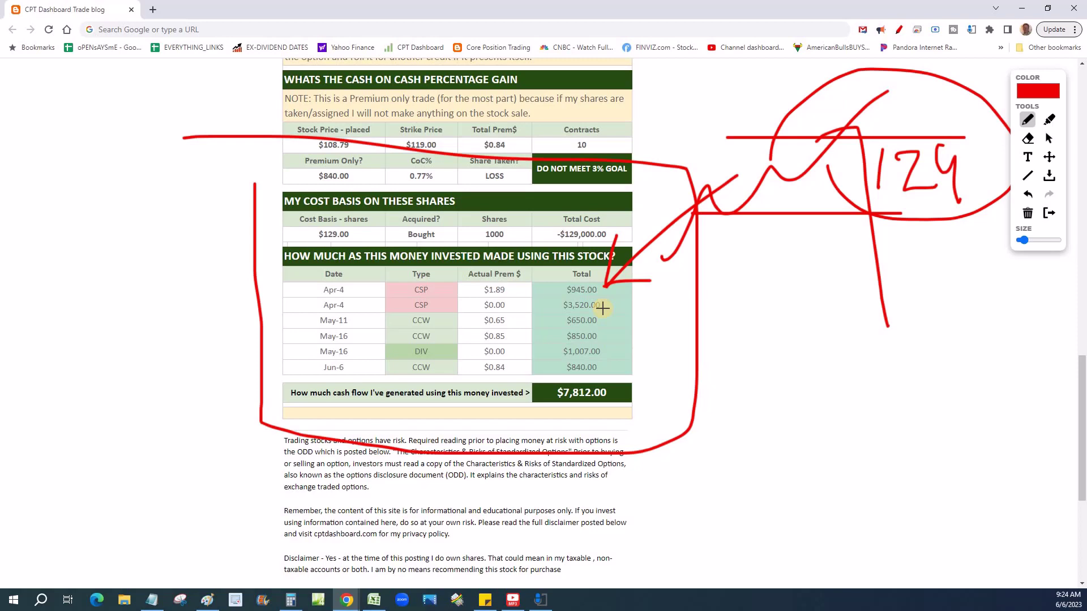
{"action": "left_click_drag", "start_coordinate": [514, 372], "coordinate": [512, 448]}
{"action": "left_click_drag", "start_coordinate": [685, 365], "coordinate": [533, 362]}
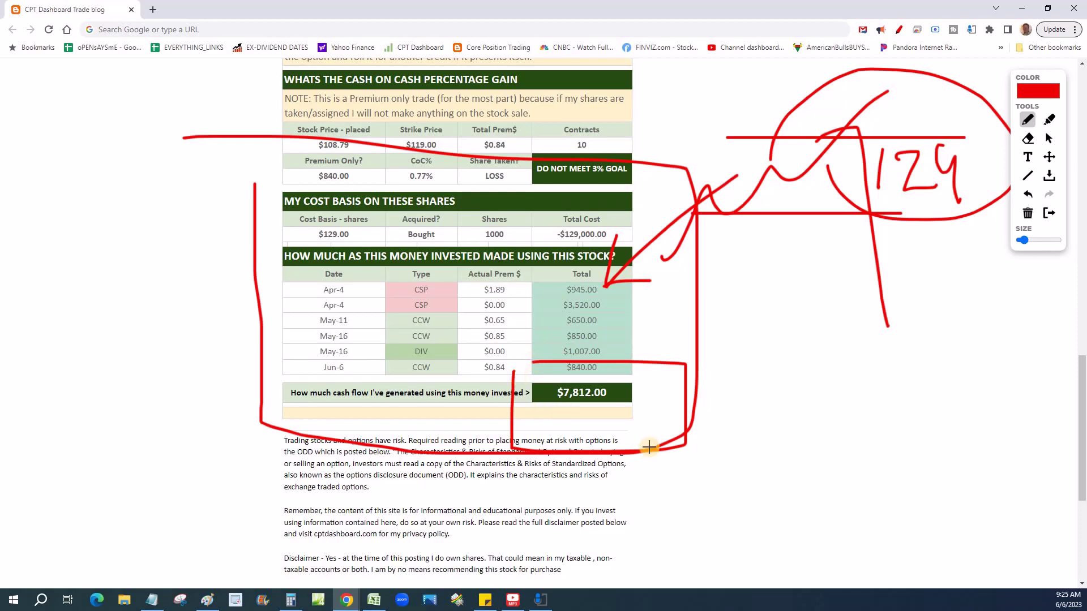
Step: Switch back to the income tracker spreadsheet and mark the May-15 CSCO trade with a drawn box and arrow
{"action": "scroll", "coordinate": [698, 498], "scroll_direction": "up", "scroll_amount": 15}
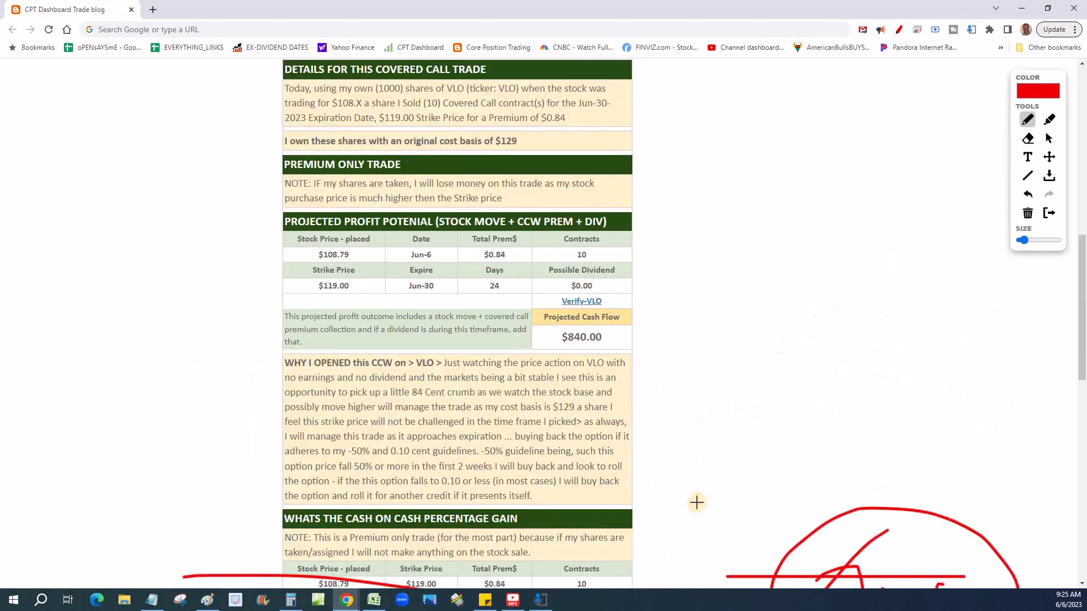
{"action": "scroll", "coordinate": [702, 507], "scroll_direction": "up", "scroll_amount": 5}
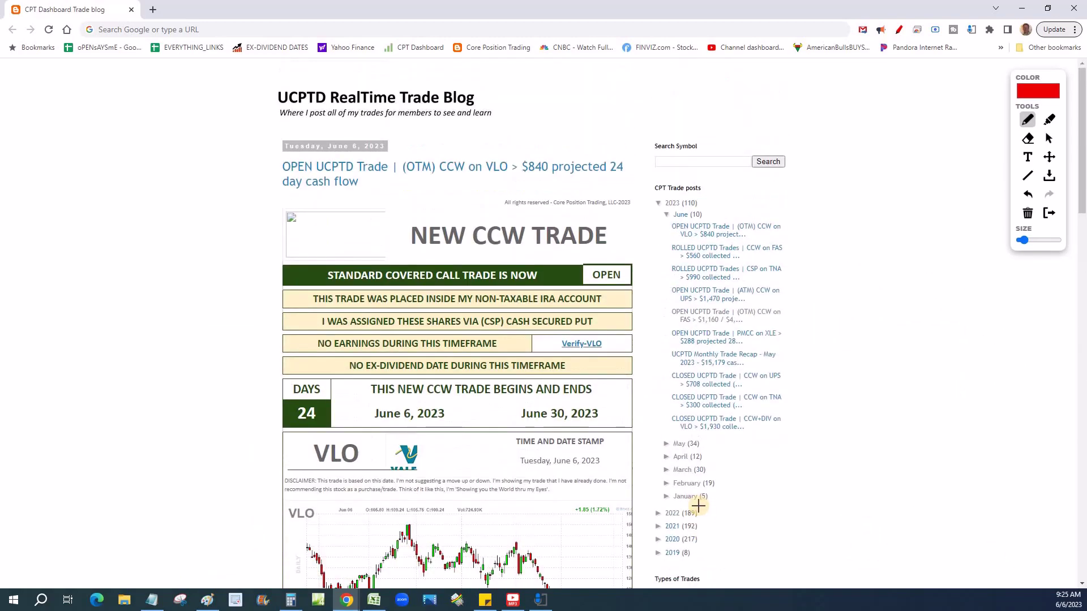
{"action": "key", "text": "alt+Tab"}
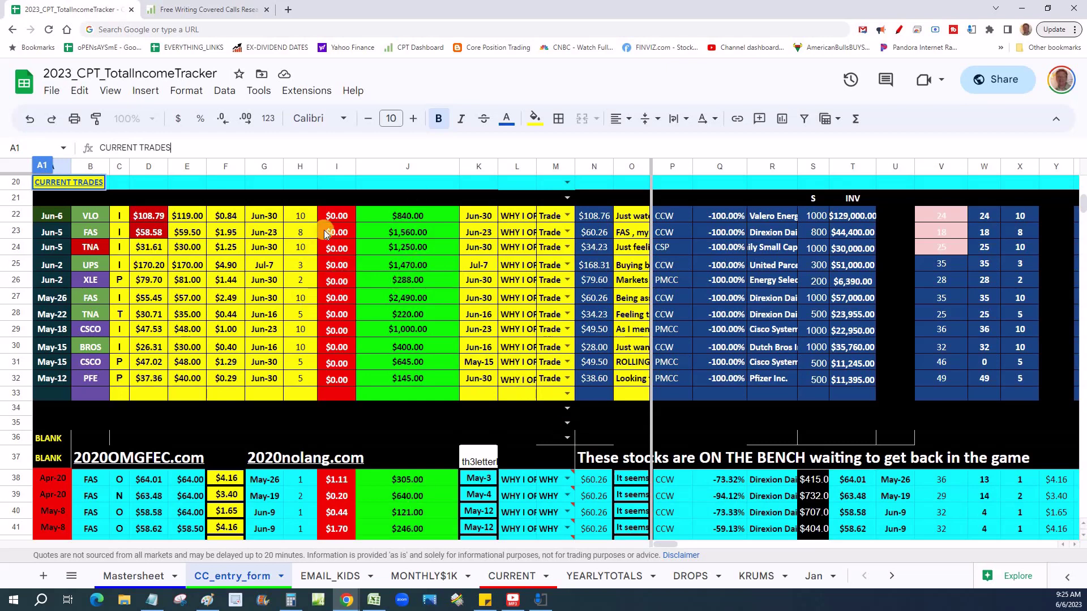
{"action": "left_click", "coordinate": [369, 322]}
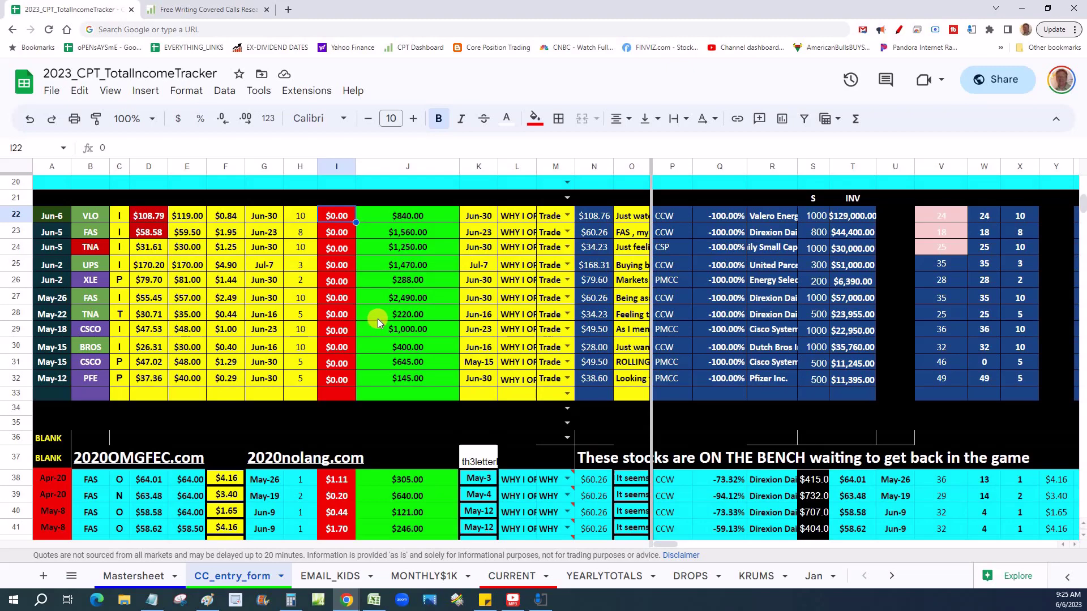
{"action": "key", "text": "alt+shift+d"}
{"action": "mouse_move", "coordinate": [20, 339]}
{"action": "left_mouse_down"}
{"action": "mouse_move", "coordinate": [34, 379]}
{"action": "mouse_move", "coordinate": [134, 381]}
{"action": "left_mouse_up"}
{"action": "mouse_move", "coordinate": [341, 376]}
{"action": "left_mouse_down"}
{"action": "mouse_move", "coordinate": [334, 344]}
{"action": "mouse_move", "coordinate": [16, 344]}
{"action": "left_mouse_up"}
{"action": "mouse_move", "coordinate": [161, 247]}
{"action": "left_mouse_down"}
{"action": "mouse_move", "coordinate": [109, 320]}
{"action": "mouse_move", "coordinate": [88, 290]}
{"action": "mouse_move", "coordinate": [154, 312]}
{"action": "left_mouse_up"}
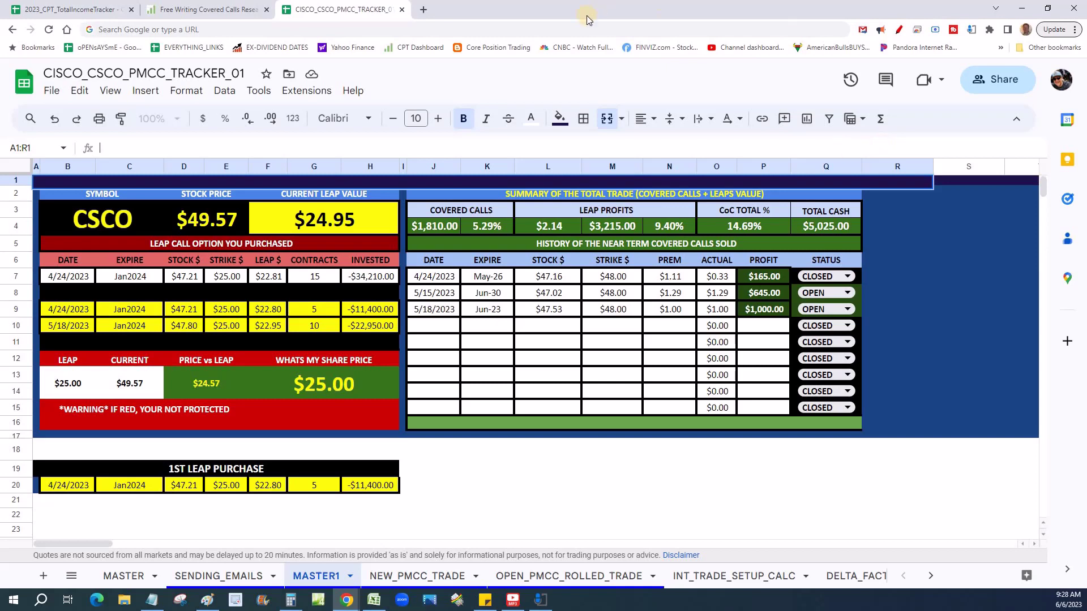
Step: On the CSCO PMCC tracker, draw red arrows to the 5 and 10 LEAP contracts and frame the two open covered calls
{"action": "left_click", "coordinate": [898, 29]}
{"action": "left_click_drag", "start_coordinate": [481, 114], "coordinate": [327, 308]}
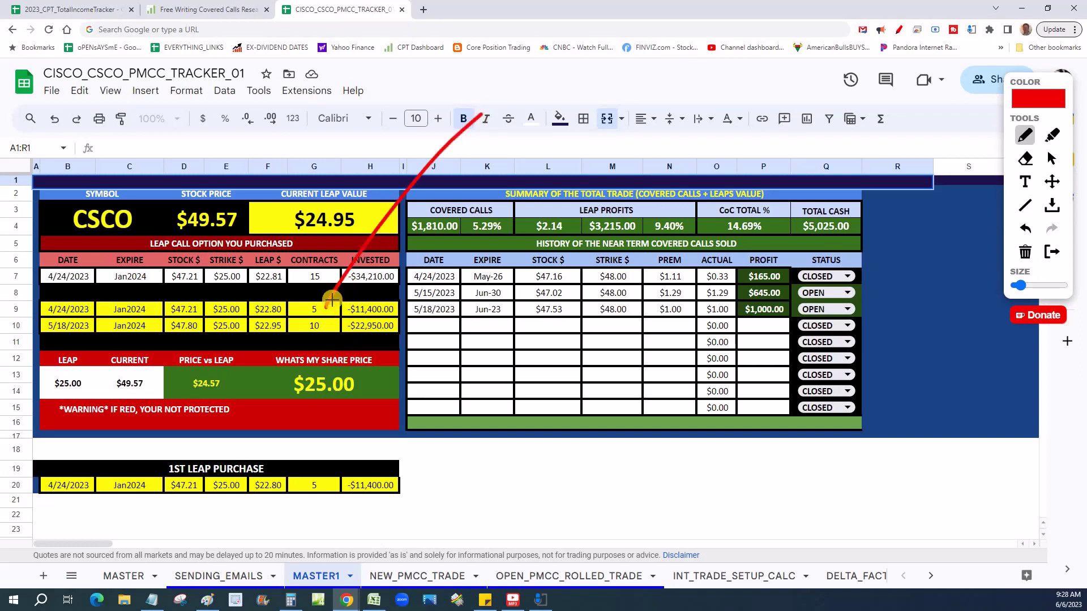
{"action": "mouse_move", "coordinate": [333, 245]}
{"action": "left_mouse_down"}
{"action": "mouse_move", "coordinate": [337, 294]}
{"action": "mouse_move", "coordinate": [337, 221]}
{"action": "left_mouse_up"}
{"action": "left_click_drag", "start_coordinate": [329, 295], "coordinate": [425, 260]}
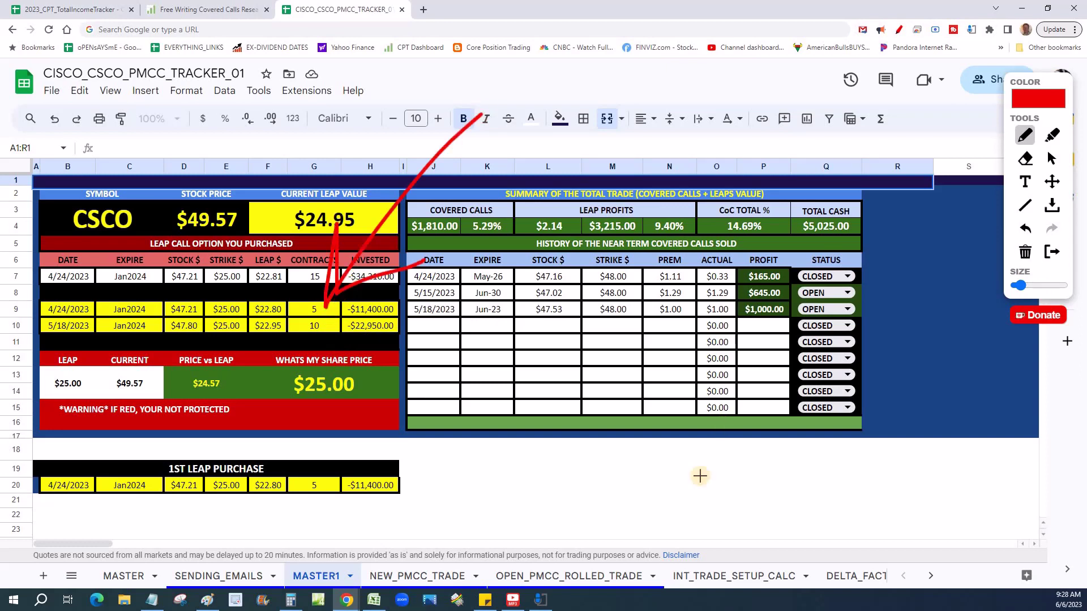
{"action": "left_click_drag", "start_coordinate": [207, 493], "coordinate": [306, 328]}
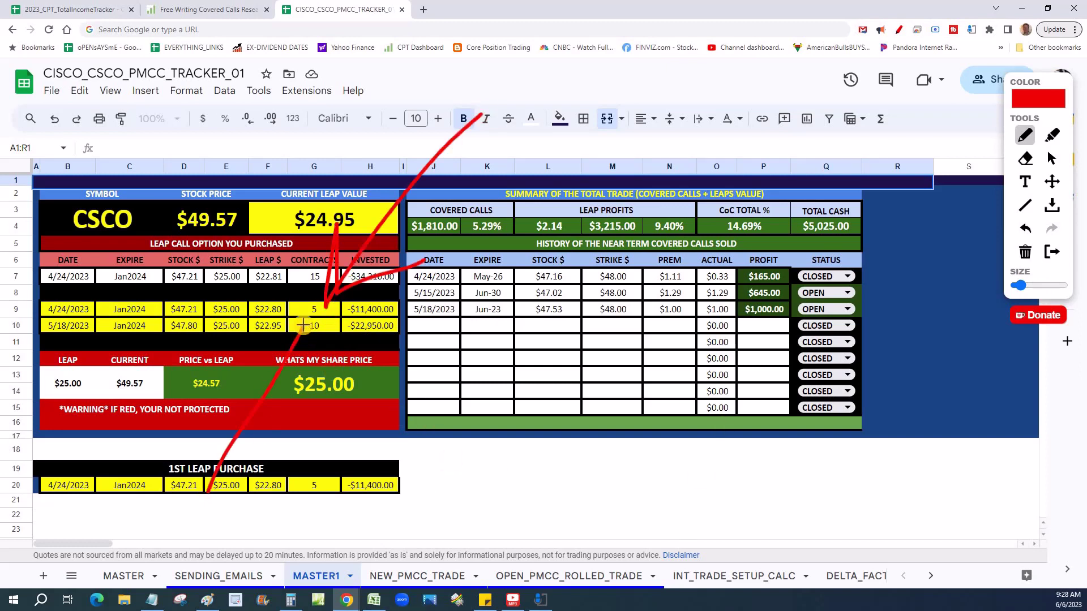
{"action": "mouse_move", "coordinate": [249, 362]}
{"action": "left_mouse_down"}
{"action": "mouse_move", "coordinate": [306, 329]}
{"action": "mouse_move", "coordinate": [308, 392]}
{"action": "left_mouse_up"}
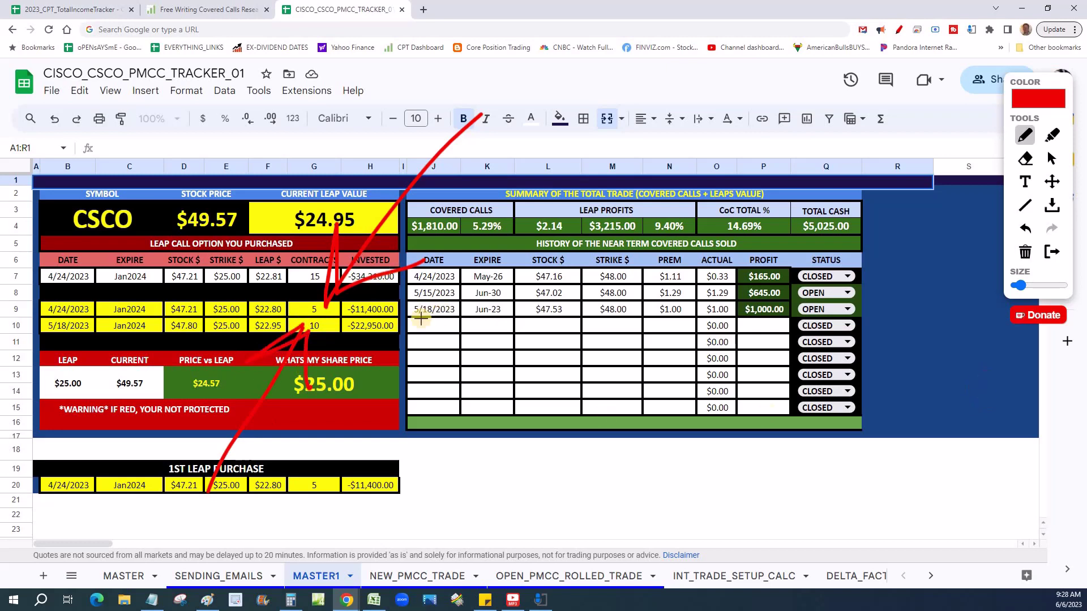
{"action": "mouse_move", "coordinate": [404, 320]}
{"action": "left_mouse_down"}
{"action": "mouse_move", "coordinate": [799, 312]}
{"action": "mouse_move", "coordinate": [527, 280]}
{"action": "mouse_move", "coordinate": [406, 285]}
{"action": "left_mouse_up"}
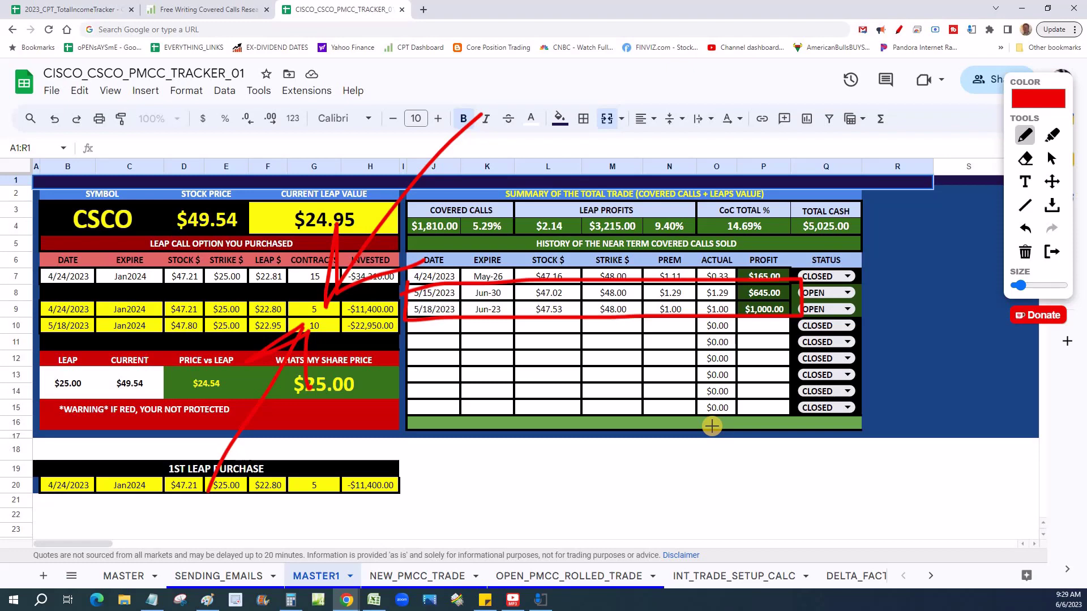
Step: Switch to the Yahoo Finance CSCO quote, mark the 0.39 dividend with an arrow and box, and frame the share price
{"action": "key", "text": "alt+Tab"}
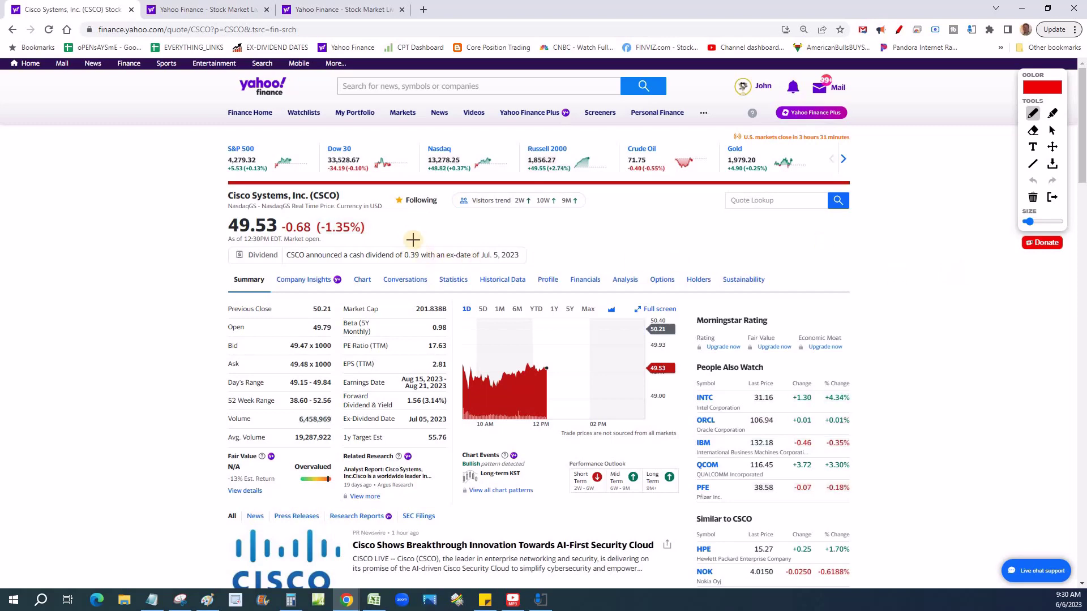
{"action": "mouse_move", "coordinate": [457, 111]}
{"action": "left_mouse_down"}
{"action": "mouse_move", "coordinate": [414, 229]}
{"action": "mouse_move", "coordinate": [399, 191]}
{"action": "mouse_move", "coordinate": [420, 229]}
{"action": "mouse_move", "coordinate": [453, 213]}
{"action": "left_mouse_up"}
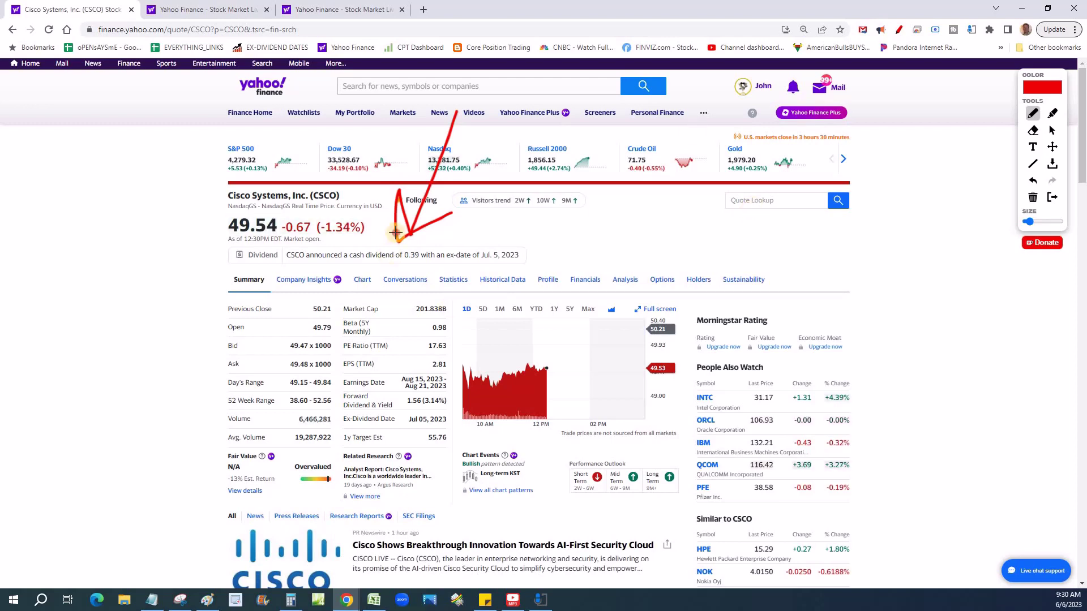
{"action": "mouse_move", "coordinate": [396, 234]}
{"action": "left_mouse_down"}
{"action": "mouse_move", "coordinate": [438, 274]}
{"action": "mouse_move", "coordinate": [398, 235]}
{"action": "left_mouse_up"}
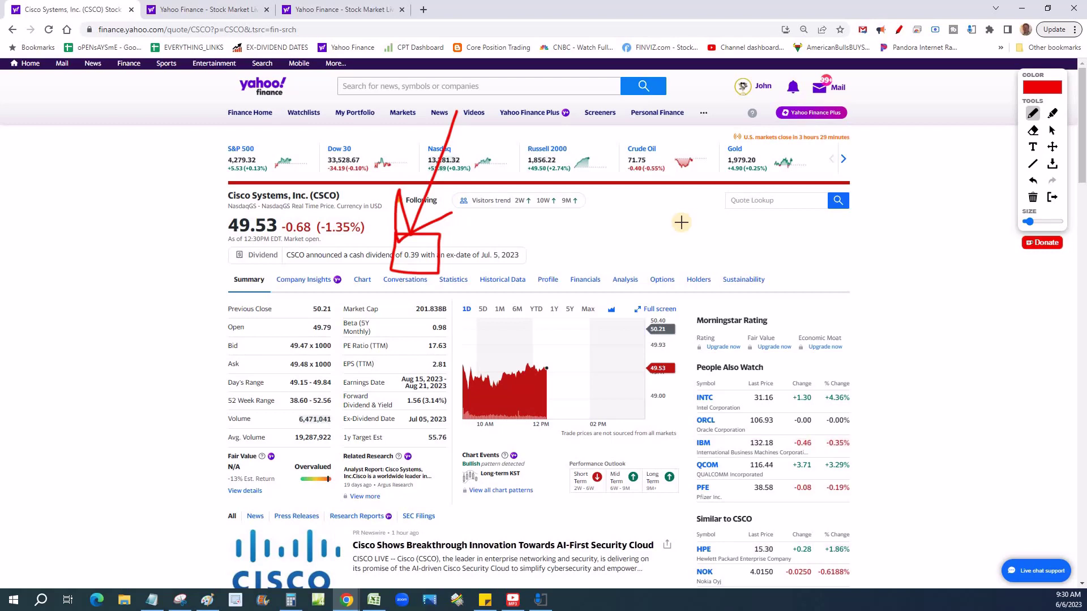
{"action": "mouse_move", "coordinate": [199, 189]}
{"action": "left_mouse_down"}
{"action": "mouse_move", "coordinate": [195, 208]}
{"action": "mouse_move", "coordinate": [355, 269]}
{"action": "mouse_move", "coordinate": [235, 191]}
{"action": "left_mouse_up"}
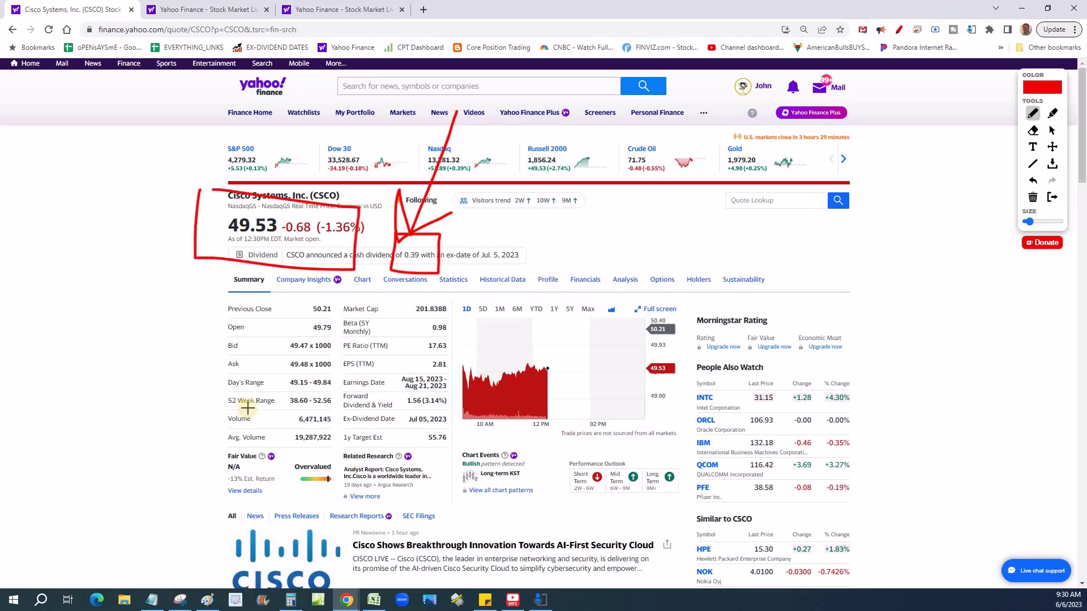
Step: Sketch a rising price line ending in an arrow over the CSCO quote, add a horizontal level line, and draw loops around its upper part
{"action": "mouse_move", "coordinate": [258, 382]}
{"action": "left_mouse_down"}
{"action": "mouse_move", "coordinate": [393, 352]}
{"action": "mouse_move", "coordinate": [607, 256]}
{"action": "mouse_move", "coordinate": [719, 151]}
{"action": "mouse_move", "coordinate": [662, 181]}
{"action": "left_mouse_up"}
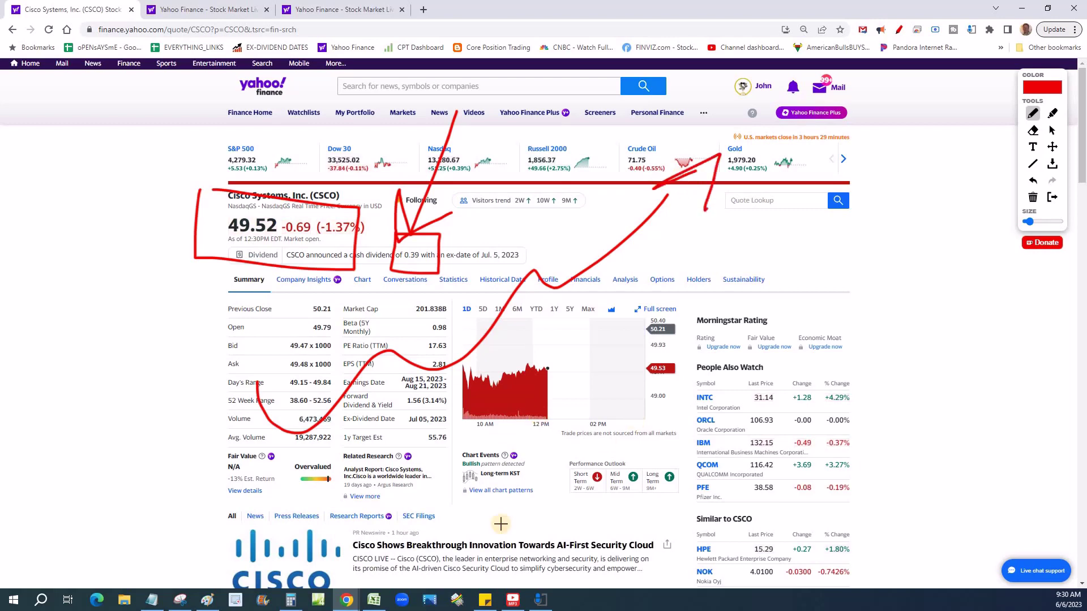
{"action": "left_click_drag", "start_coordinate": [319, 321], "coordinate": [786, 334]}
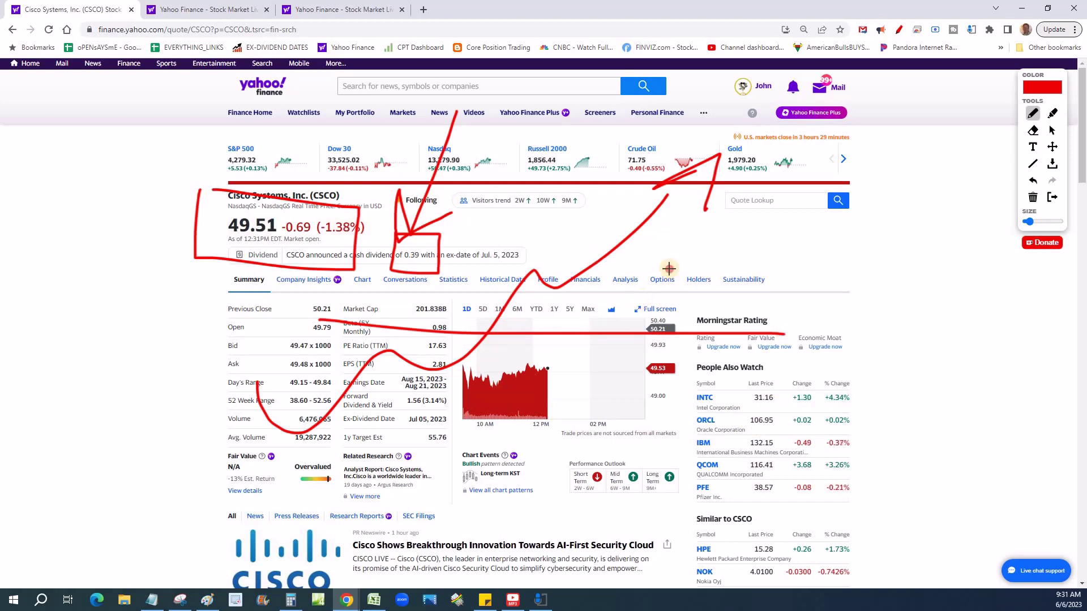
{"action": "mouse_move", "coordinate": [669, 268]}
{"action": "left_mouse_down"}
{"action": "mouse_move", "coordinate": [831, 358]}
{"action": "mouse_move", "coordinate": [661, 398]}
{"action": "mouse_move", "coordinate": [651, 470]}
{"action": "mouse_move", "coordinate": [515, 422]}
{"action": "left_mouse_up"}
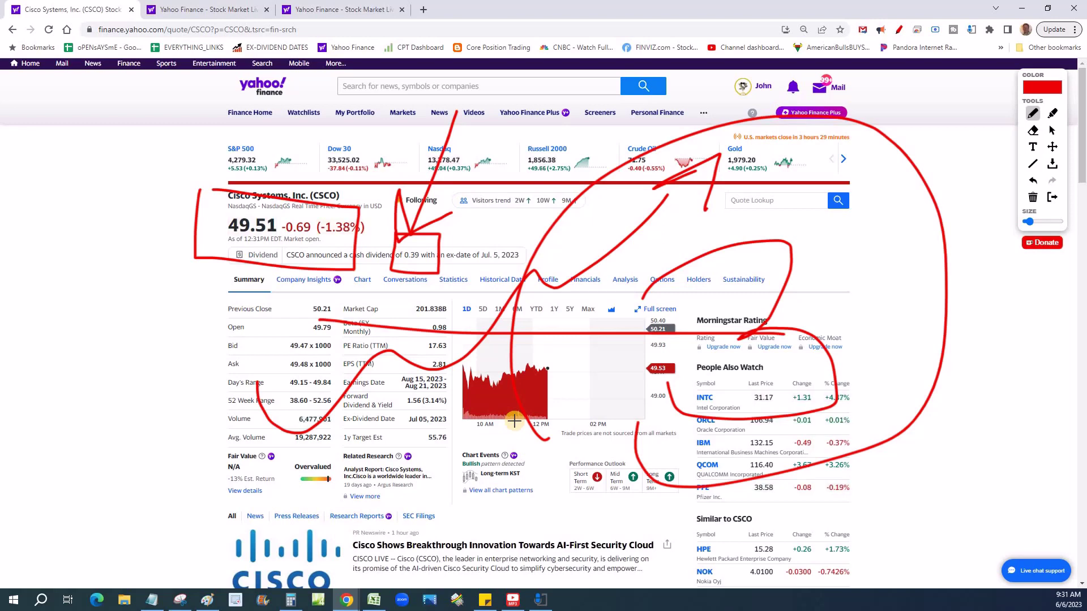
Step: Open the CSCO weekly candle chart and draw a red horizontal level line just above the 45.00 price mark
{"action": "left_click", "coordinate": [514, 421]}
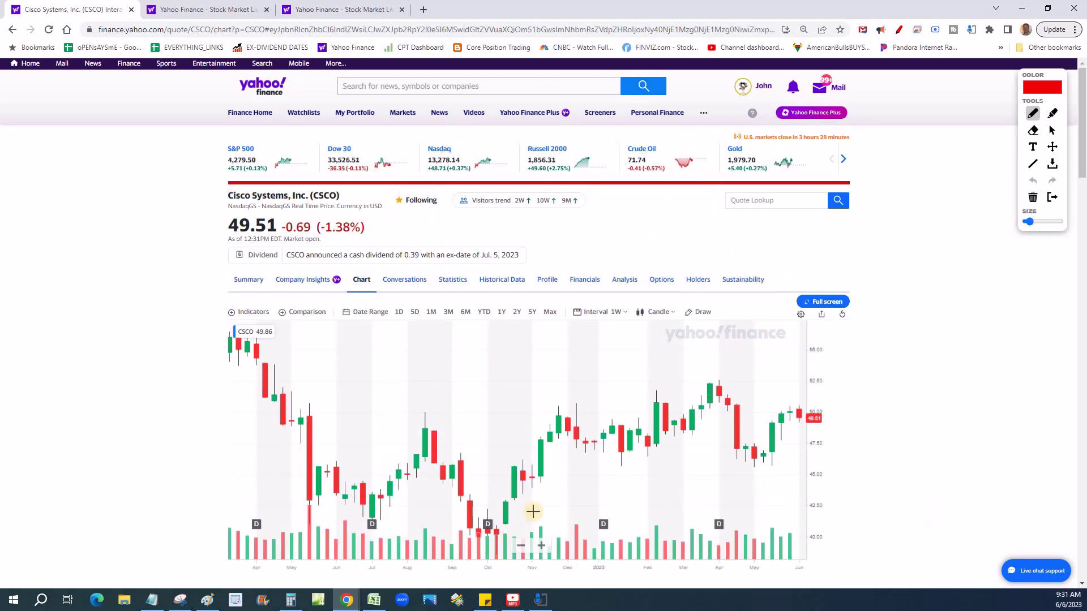
{"action": "left_click_drag", "start_coordinate": [376, 465], "coordinate": [916, 462]}
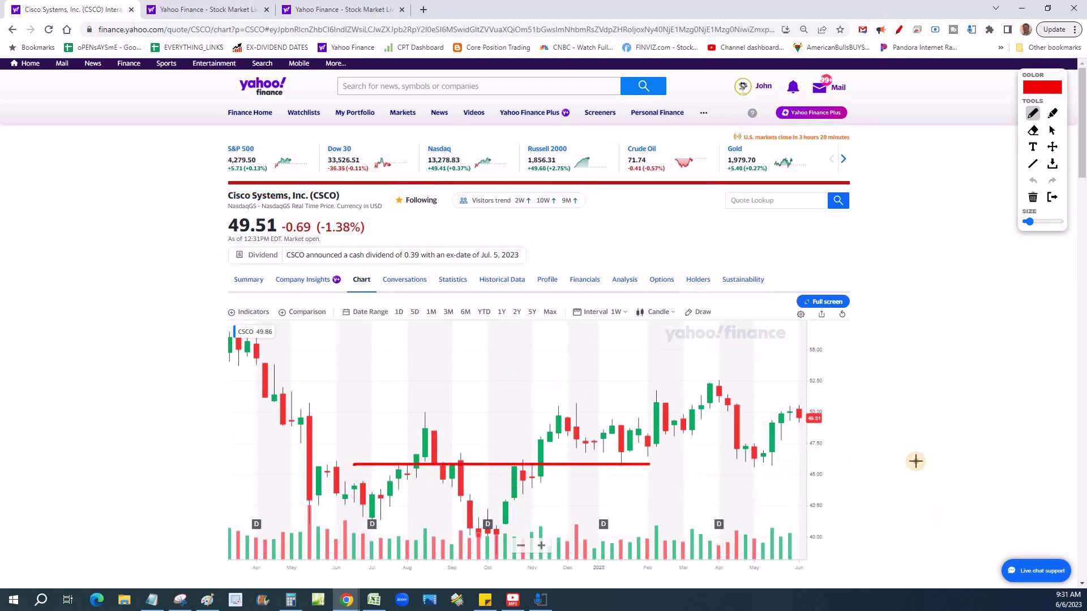
Step: Extend the level line near 45.00 and draw further red lines above the price highs and across the 47.50 level
{"action": "left_click_drag", "start_coordinate": [691, 377], "coordinate": [913, 366]}
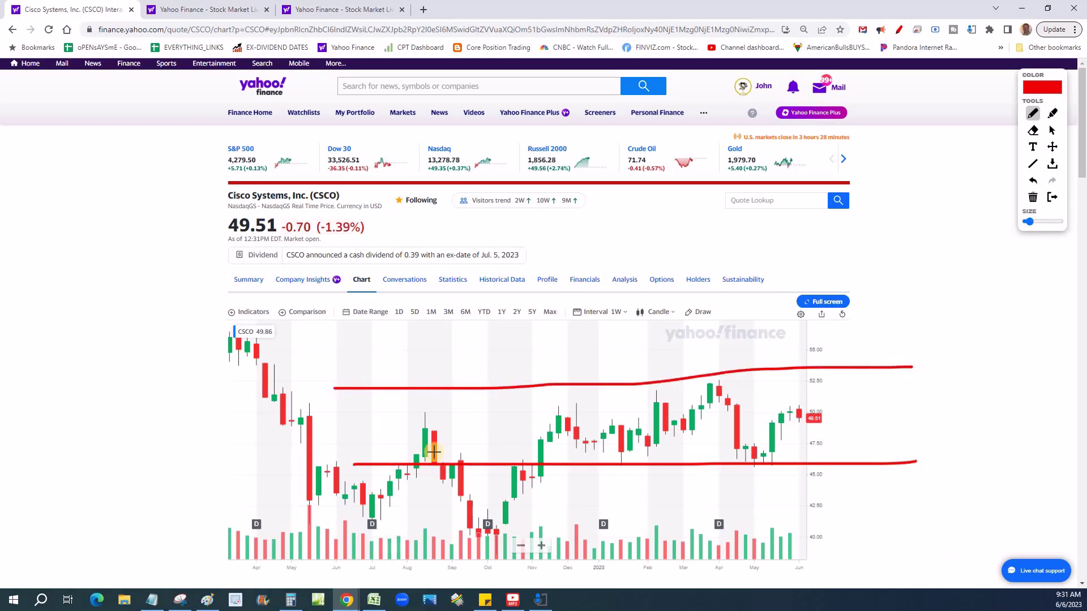
{"action": "left_click_drag", "start_coordinate": [351, 436], "coordinate": [971, 439]}
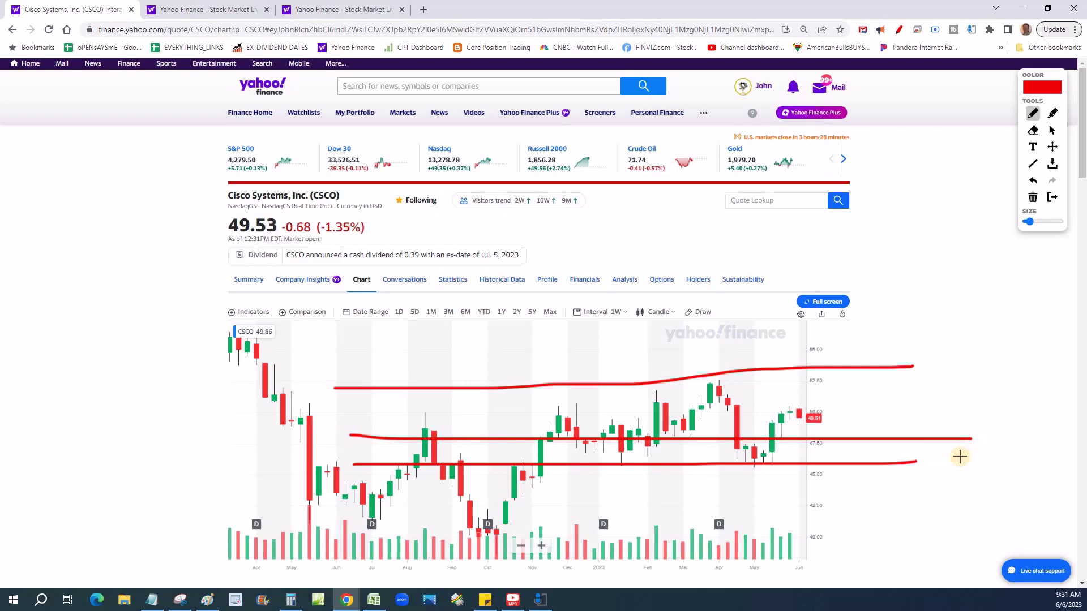
Step: Draw an arrow down to the April peak, a curve along the following drop, and two arrows pointing at the November candle
{"action": "left_click_drag", "start_coordinate": [735, 231], "coordinate": [718, 362]}
{"action": "mouse_move", "coordinate": [708, 324]}
{"action": "left_mouse_down"}
{"action": "mouse_move", "coordinate": [718, 362]}
{"action": "mouse_move", "coordinate": [742, 325]}
{"action": "left_mouse_up"}
{"action": "mouse_move", "coordinate": [672, 403]}
{"action": "left_mouse_down"}
{"action": "mouse_move", "coordinate": [688, 389]}
{"action": "mouse_move", "coordinate": [762, 483]}
{"action": "left_mouse_up"}
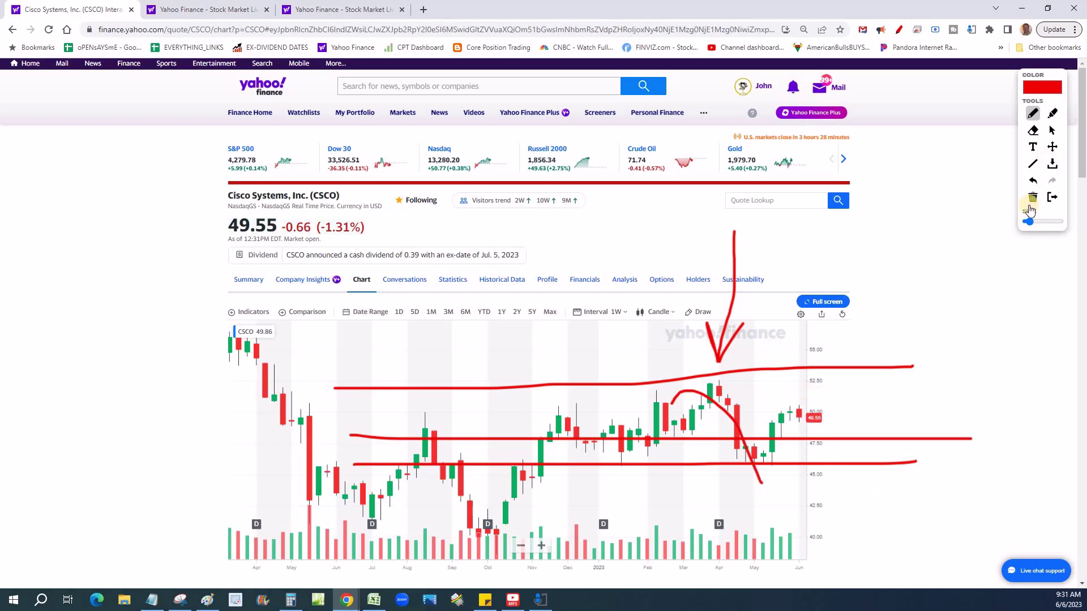
{"action": "mouse_move", "coordinate": [627, 522]}
{"action": "left_mouse_down"}
{"action": "mouse_move", "coordinate": [607, 493]}
{"action": "mouse_move", "coordinate": [539, 447]}
{"action": "mouse_move", "coordinate": [560, 481]}
{"action": "mouse_move", "coordinate": [543, 453]}
{"action": "mouse_move", "coordinate": [527, 448]}
{"action": "left_mouse_up"}
{"action": "left_click_drag", "start_coordinate": [658, 292], "coordinate": [528, 449]}
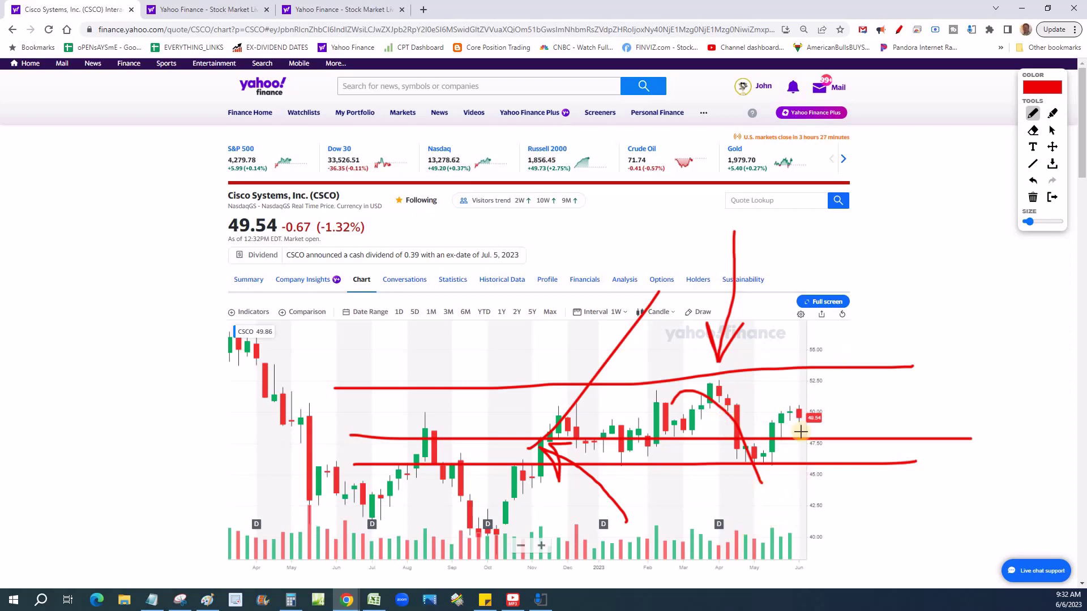
Step: Clear all annotations and draw a rising red trend line along the price highs, extended beyond the chart
{"action": "left_click", "coordinate": [1033, 197]}
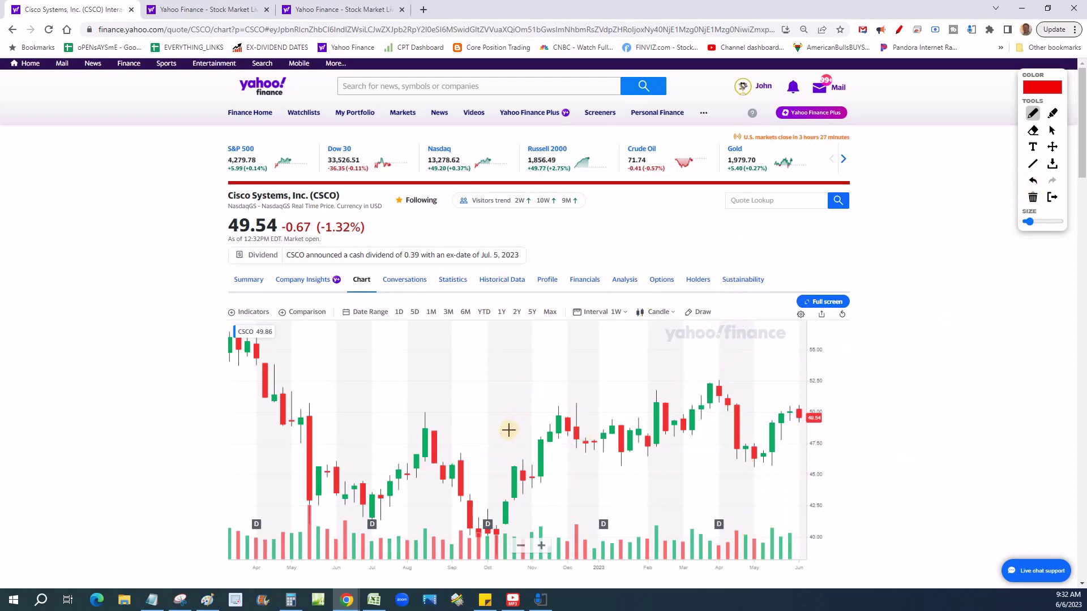
{"action": "left_click_drag", "start_coordinate": [509, 430], "coordinate": [660, 400]}
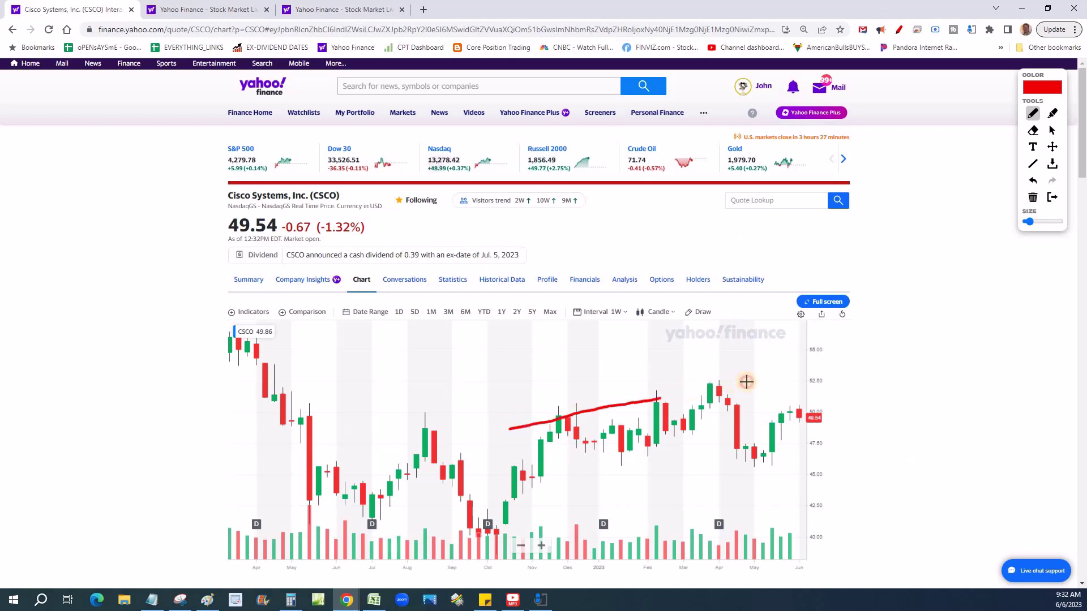
{"action": "left_click_drag", "start_coordinate": [747, 382], "coordinate": [1008, 338]}
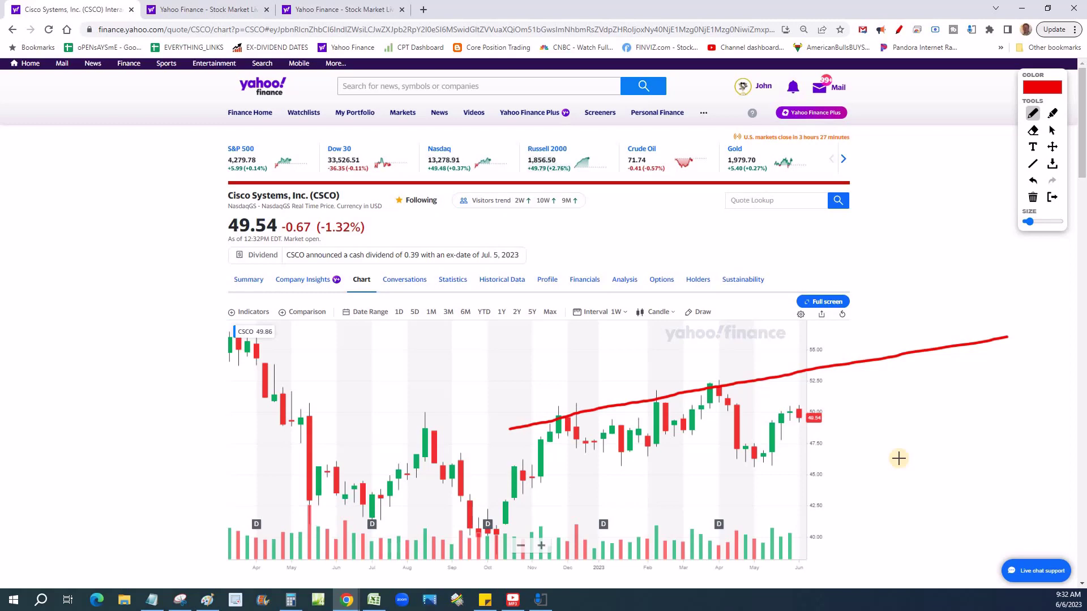
Step: Scribble a zigzag across the CSCO price chart, draw a large curved arrow down to the volume bars, and circle them
{"action": "mouse_move", "coordinate": [282, 391]}
{"action": "left_mouse_down"}
{"action": "mouse_move", "coordinate": [286, 432]}
{"action": "mouse_move", "coordinate": [317, 389]}
{"action": "mouse_move", "coordinate": [316, 425]}
{"action": "left_mouse_up"}
{"action": "mouse_move", "coordinate": [419, 492]}
{"action": "left_mouse_down"}
{"action": "mouse_move", "coordinate": [522, 351]}
{"action": "mouse_move", "coordinate": [628, 406]}
{"action": "mouse_move", "coordinate": [719, 385]}
{"action": "mouse_move", "coordinate": [725, 431]}
{"action": "left_mouse_up"}
{"action": "mouse_move", "coordinate": [725, 469]}
{"action": "left_mouse_down"}
{"action": "mouse_move", "coordinate": [807, 322]}
{"action": "mouse_move", "coordinate": [789, 167]}
{"action": "mouse_move", "coordinate": [657, 526]}
{"action": "mouse_move", "coordinate": [720, 491]}
{"action": "left_mouse_up"}
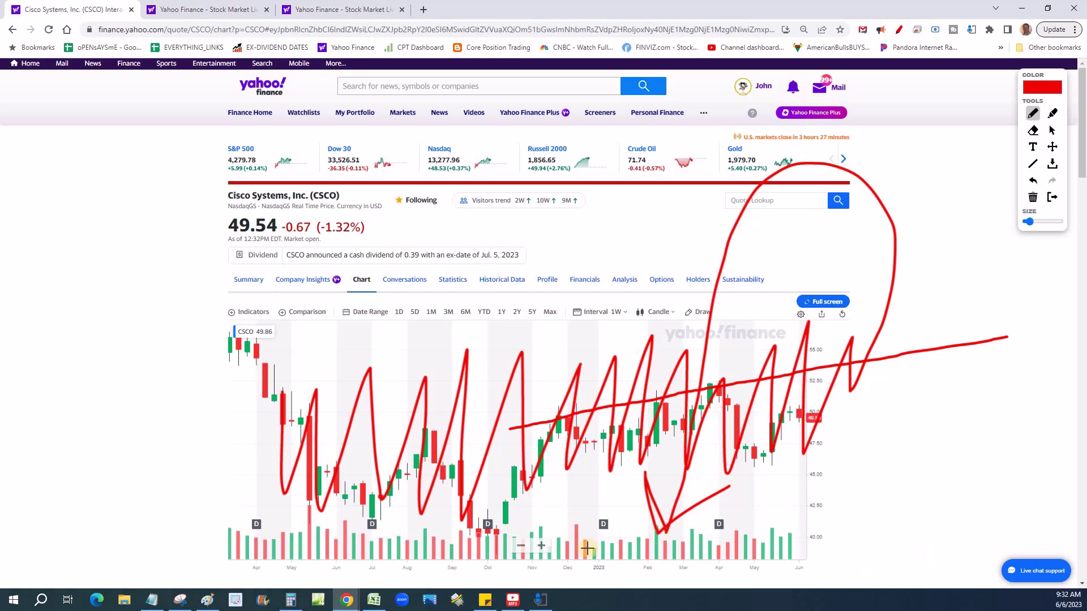
{"action": "mouse_move", "coordinate": [557, 553]}
{"action": "left_mouse_down"}
{"action": "mouse_move", "coordinate": [652, 589]}
{"action": "mouse_move", "coordinate": [556, 557]}
{"action": "left_mouse_up"}
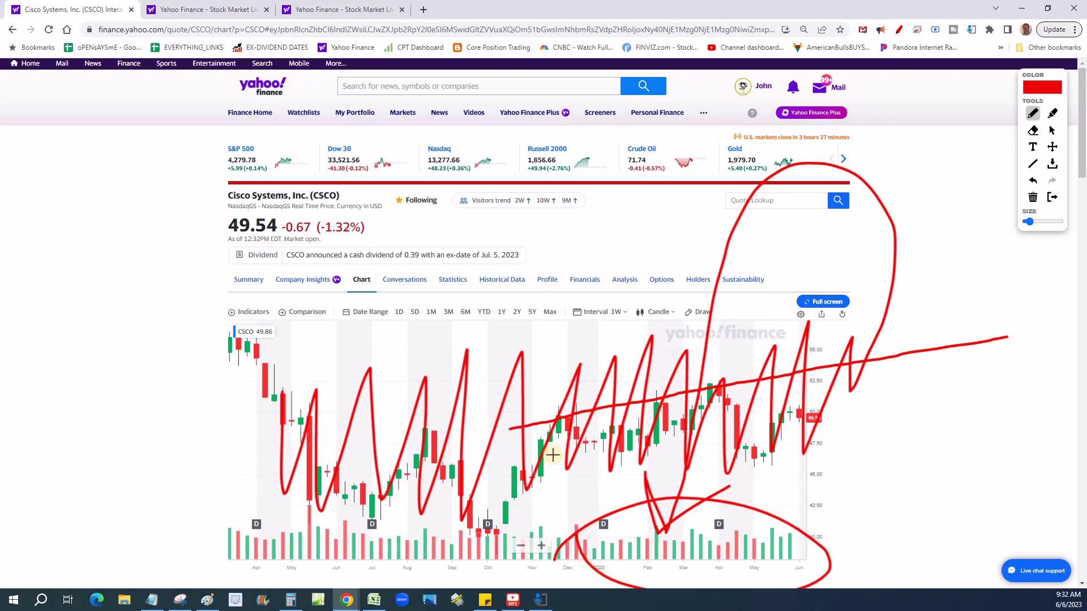
Step: Draw a rising curved arrow over the chart and an arc with an arrowhead falling toward the December candles
{"action": "left_click_drag", "start_coordinate": [347, 388], "coordinate": [589, 191]}
{"action": "left_click_drag", "start_coordinate": [532, 231], "coordinate": [575, 207]}
{"action": "left_click_drag", "start_coordinate": [589, 192], "coordinate": [605, 263]}
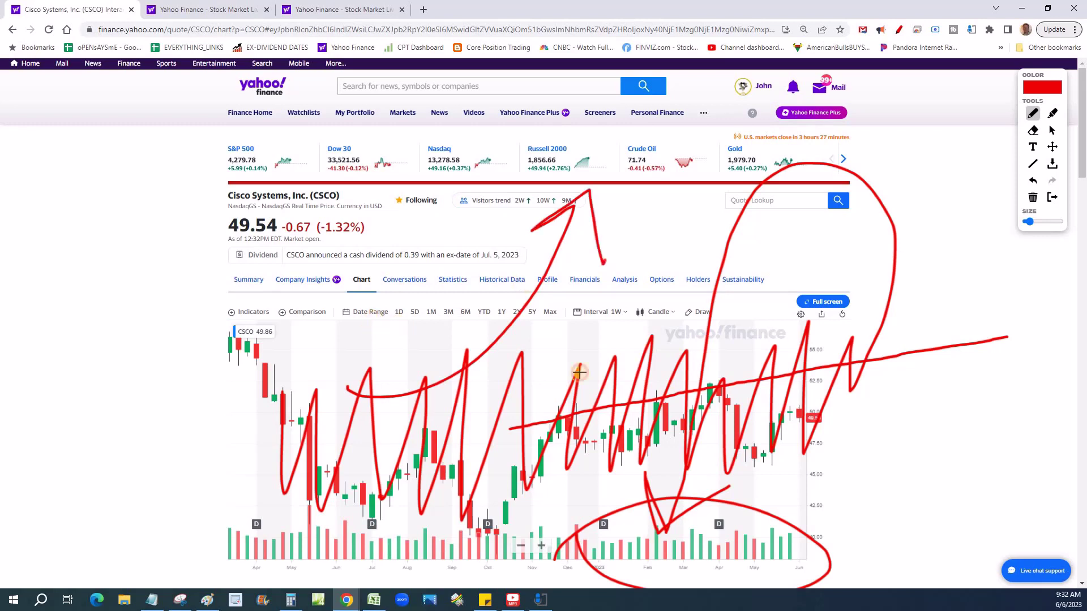
{"action": "mouse_move", "coordinate": [368, 319]}
{"action": "left_mouse_down"}
{"action": "mouse_move", "coordinate": [592, 419]}
{"action": "mouse_move", "coordinate": [513, 371]}
{"action": "mouse_move", "coordinate": [633, 308]}
{"action": "left_mouse_up"}
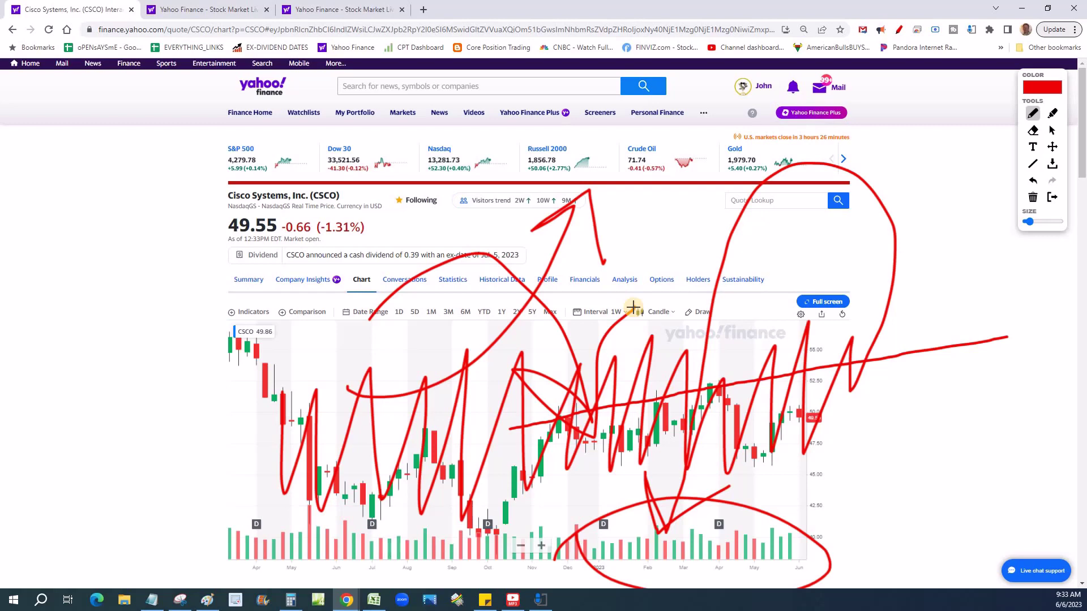
Step: Clear the annotations, zoom the CSCO weekly chart out to cover 2017 through 2023, and turn the drawing tool back on
{"action": "key", "text": "Delete"}
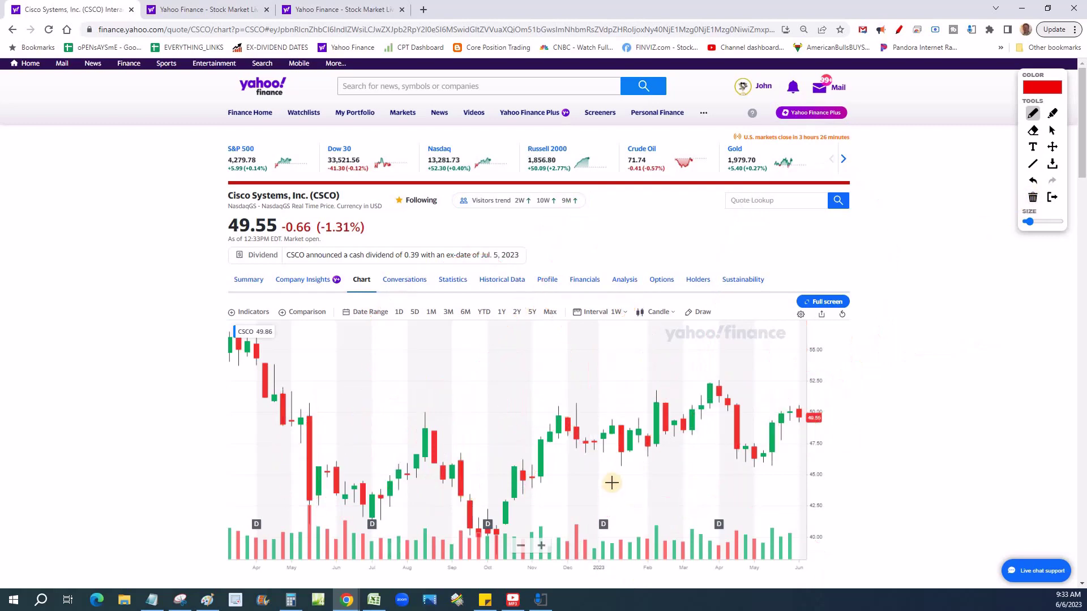
{"action": "scroll", "coordinate": [612, 483], "scroll_direction": "down", "scroll_amount": 1}
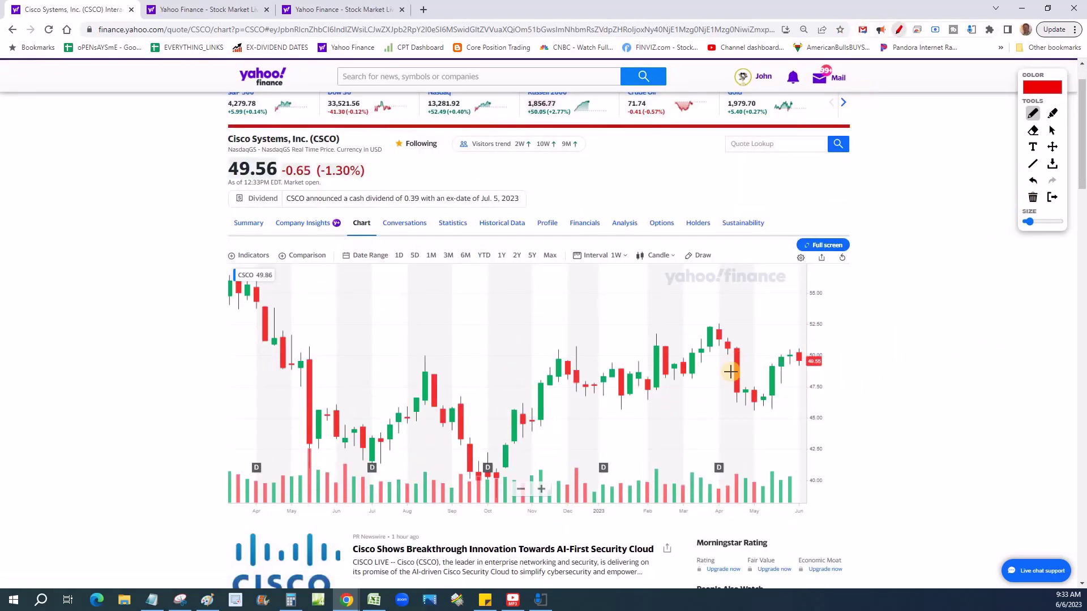
{"action": "key", "text": "Escape"}
{"action": "scroll", "coordinate": [729, 376], "scroll_direction": "down", "scroll_amount": 5}
{"action": "left_click", "coordinate": [918, 29]}
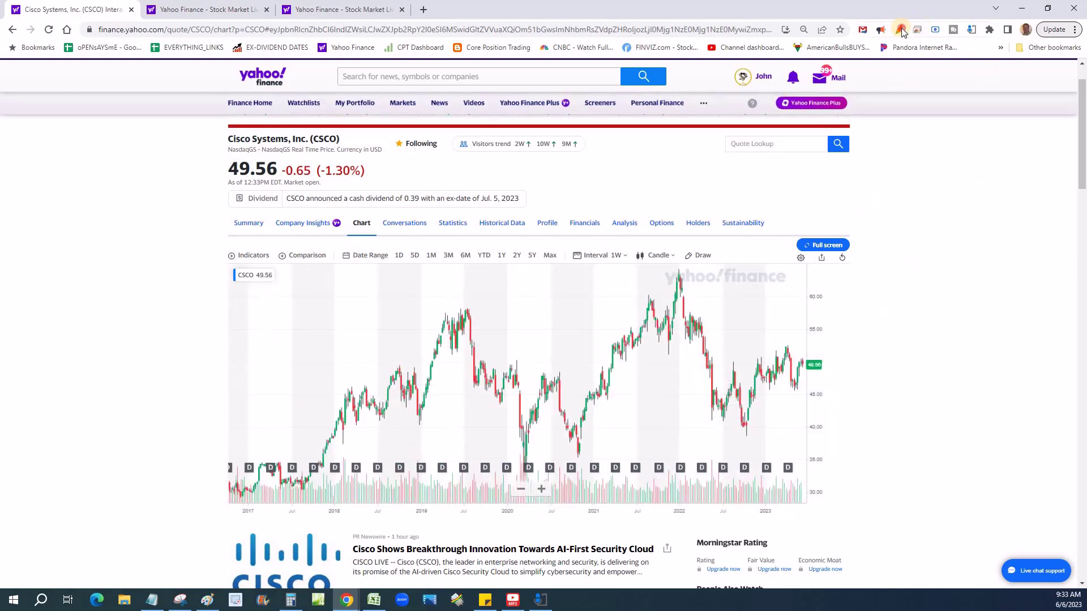
Step: Frame the 2018 to 2023 price history in red, mark early 2018 with a down arrow, and underline the range
{"action": "mouse_move", "coordinate": [311, 361]}
{"action": "left_mouse_down"}
{"action": "mouse_move", "coordinate": [310, 465]}
{"action": "mouse_move", "coordinate": [330, 526]}
{"action": "mouse_move", "coordinate": [848, 511]}
{"action": "left_mouse_up"}
{"action": "mouse_move", "coordinate": [878, 355]}
{"action": "left_mouse_down"}
{"action": "mouse_move", "coordinate": [670, 315]}
{"action": "mouse_move", "coordinate": [309, 315]}
{"action": "mouse_move", "coordinate": [357, 379]}
{"action": "mouse_move", "coordinate": [371, 353]}
{"action": "left_mouse_up"}
{"action": "left_click_drag", "start_coordinate": [348, 493], "coordinate": [354, 492]}
{"action": "left_click_drag", "start_coordinate": [837, 484], "coordinate": [838, 484]}
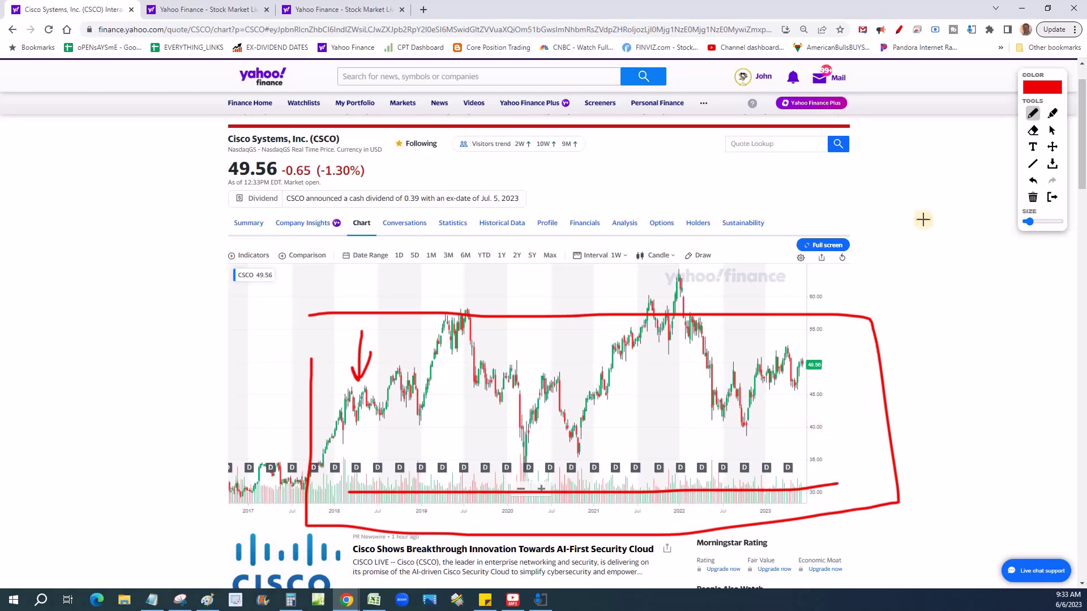
Step: Zoom the CSCO chart in to late 2021 through 2023 and draw red lines below and above the recent price range
{"action": "left_click", "coordinate": [900, 30]}
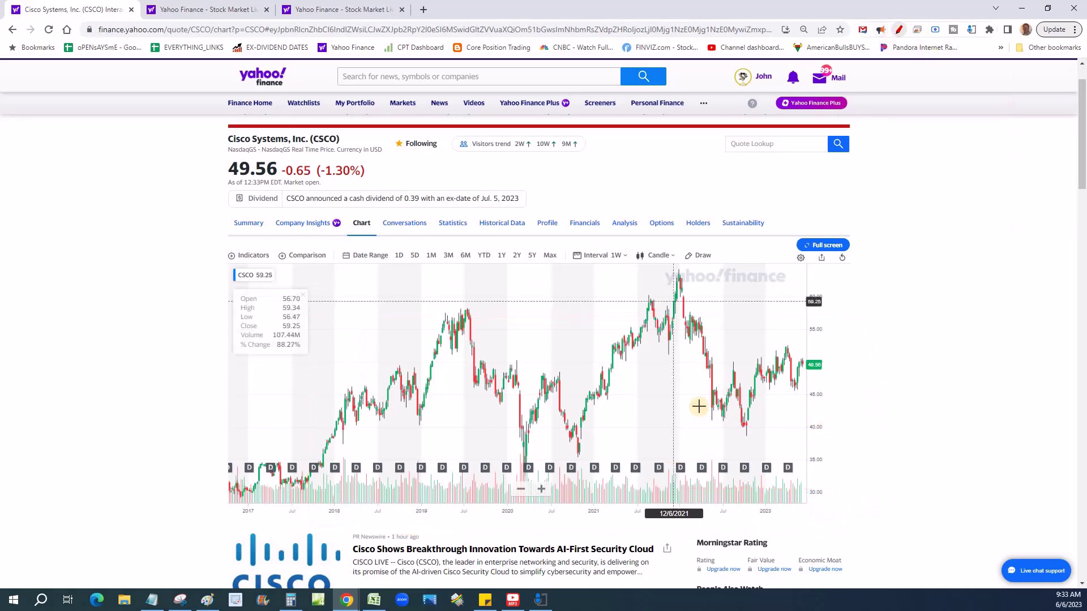
{"action": "scroll", "coordinate": [699, 407], "scroll_direction": "up", "scroll_amount": 5}
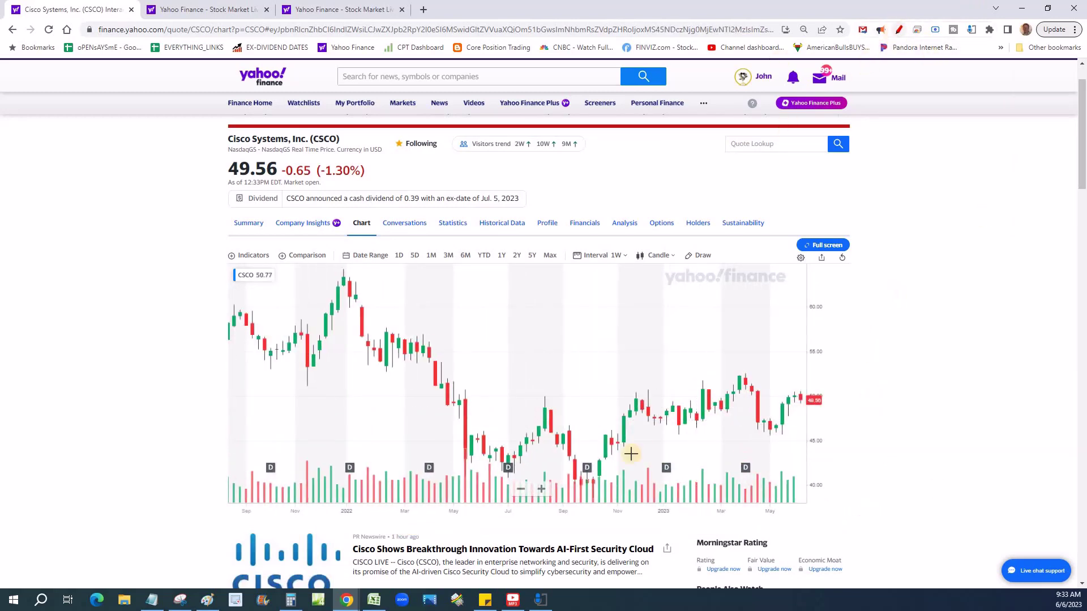
{"action": "key", "text": "alt+shift+d"}
{"action": "left_click", "coordinate": [578, 436]}
{"action": "left_click_drag", "start_coordinate": [690, 426], "coordinate": [917, 419]}
{"action": "left_click_drag", "start_coordinate": [521, 380], "coordinate": [642, 380]}
{"action": "left_click_drag", "start_coordinate": [848, 380], "coordinate": [850, 381]}
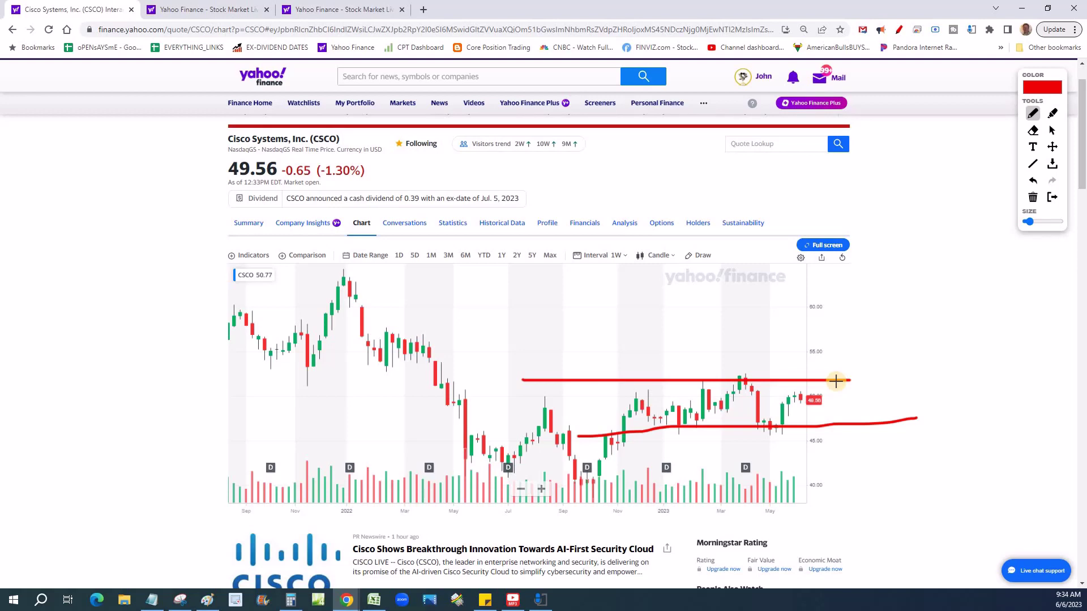
Step: Trace the drop to the May low, mark that low with a short line and an arrow, and draw an arrow along the rebound
{"action": "mouse_move", "coordinate": [728, 396]}
{"action": "left_mouse_down"}
{"action": "mouse_move", "coordinate": [755, 396]}
{"action": "mouse_move", "coordinate": [759, 422]}
{"action": "mouse_move", "coordinate": [822, 447]}
{"action": "mouse_move", "coordinate": [738, 534]}
{"action": "left_mouse_up"}
{"action": "left_click_drag", "start_coordinate": [756, 473], "coordinate": [776, 484]}
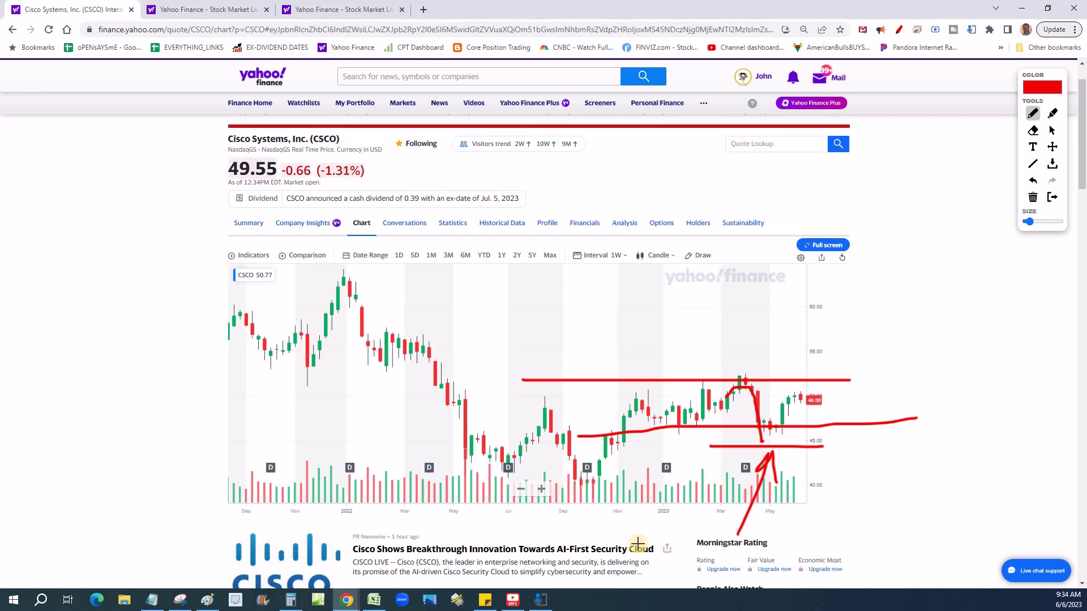
{"action": "mouse_move", "coordinate": [761, 433]}
{"action": "left_mouse_down"}
{"action": "mouse_move", "coordinate": [807, 389]}
{"action": "mouse_move", "coordinate": [806, 399]}
{"action": "left_mouse_up"}
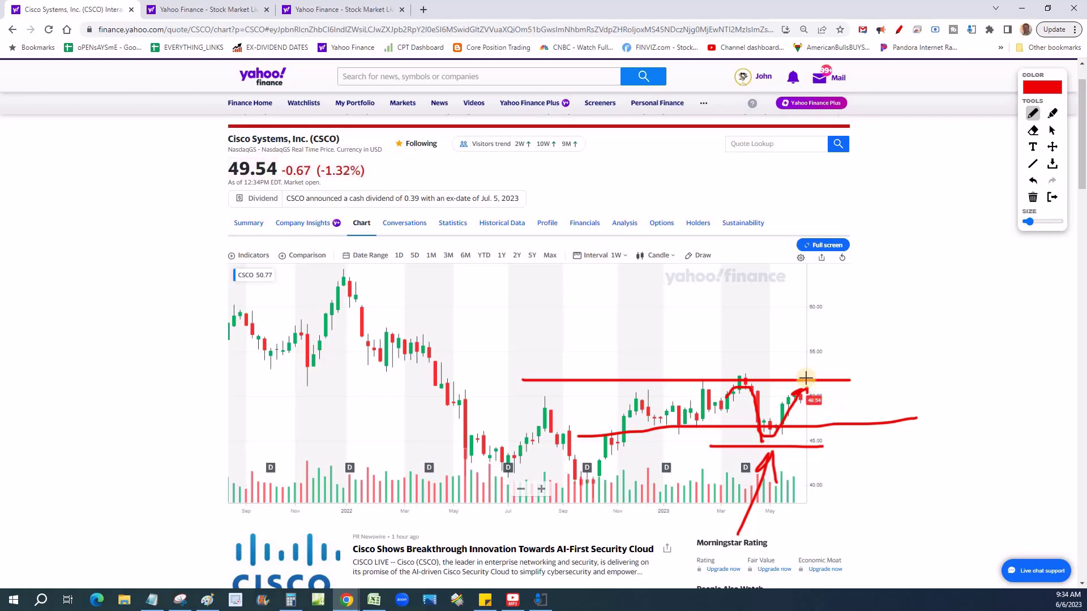
Step: Clear the annotations, underline the May low, write 10 beneath it, and draw an arrow to the low
{"action": "left_click", "coordinate": [1032, 197]}
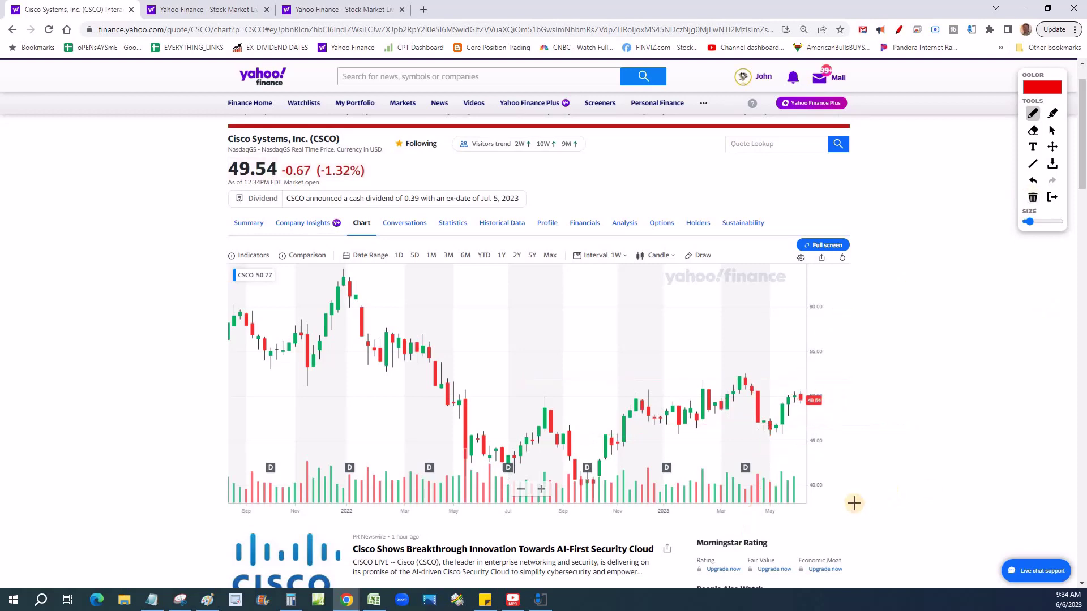
{"action": "mouse_move", "coordinate": [740, 431]}
{"action": "left_mouse_down"}
{"action": "mouse_move", "coordinate": [800, 431]}
{"action": "mouse_move", "coordinate": [757, 488]}
{"action": "left_mouse_up"}
{"action": "left_click_drag", "start_coordinate": [776, 448], "coordinate": [777, 449]}
{"action": "left_click_drag", "start_coordinate": [843, 515], "coordinate": [774, 431]}
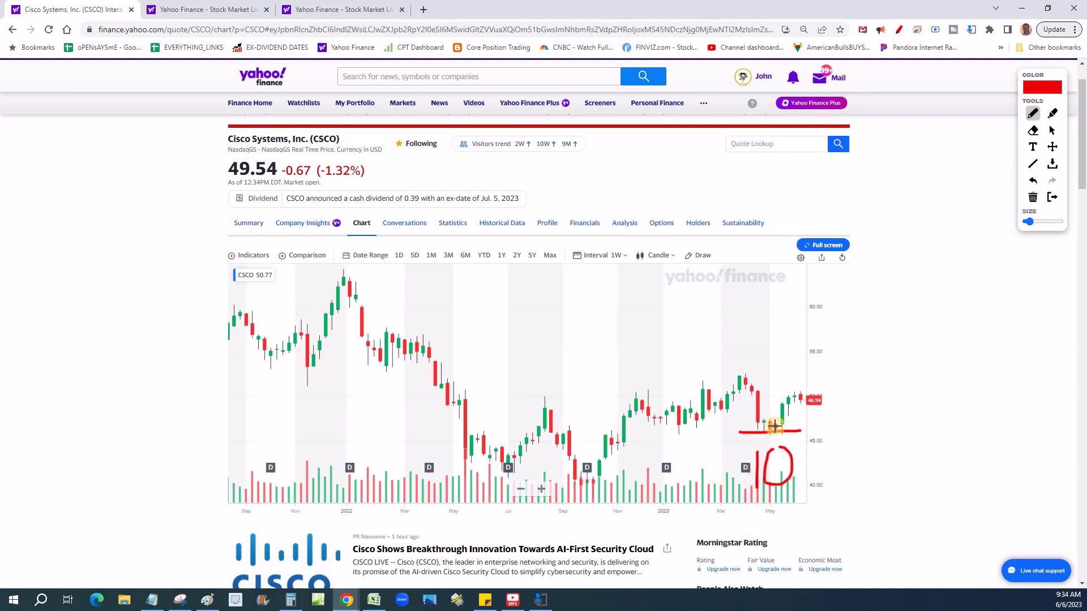
Step: Clear the annotations and draw a line along the recent highs and two lines below the price with a wavy line between them
{"action": "left_click", "coordinate": [1032, 198]}
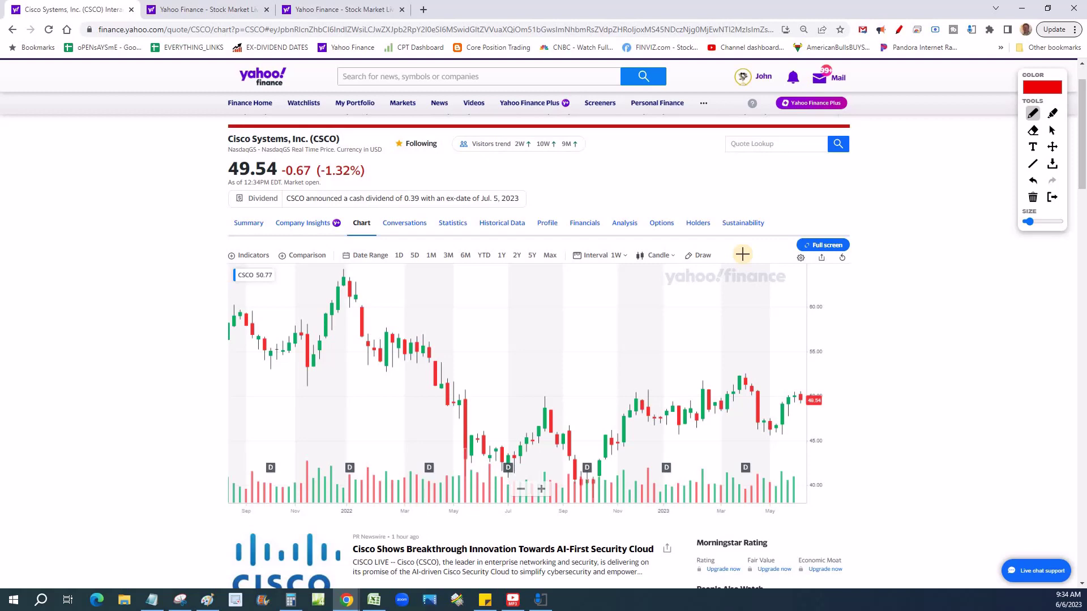
{"action": "left_click_drag", "start_coordinate": [586, 374], "coordinate": [860, 371]}
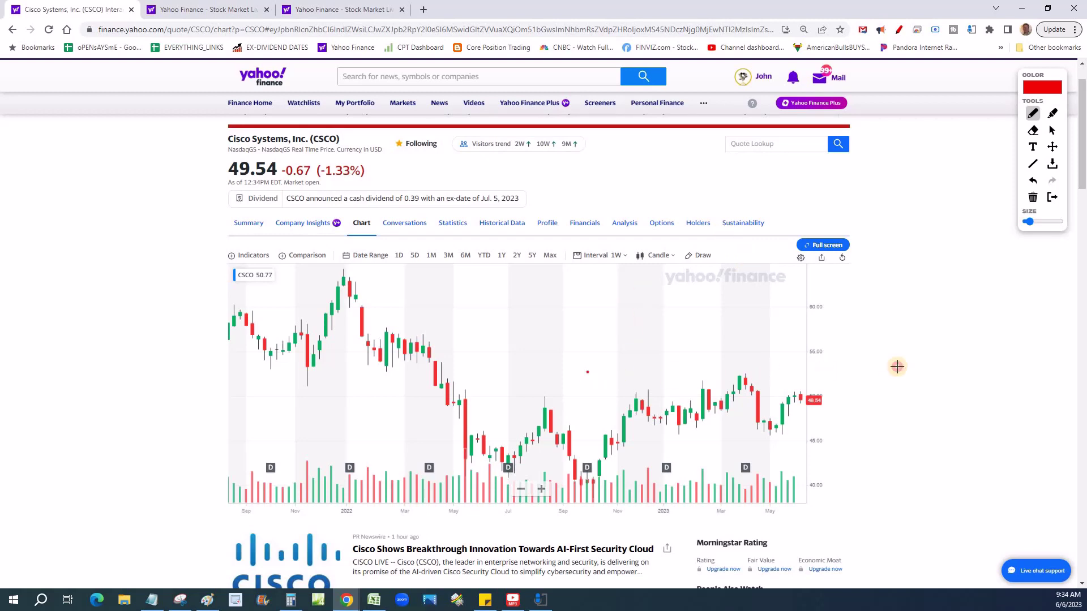
{"action": "left_click_drag", "start_coordinate": [564, 437], "coordinate": [1001, 438]}
{"action": "left_click", "coordinate": [559, 424]}
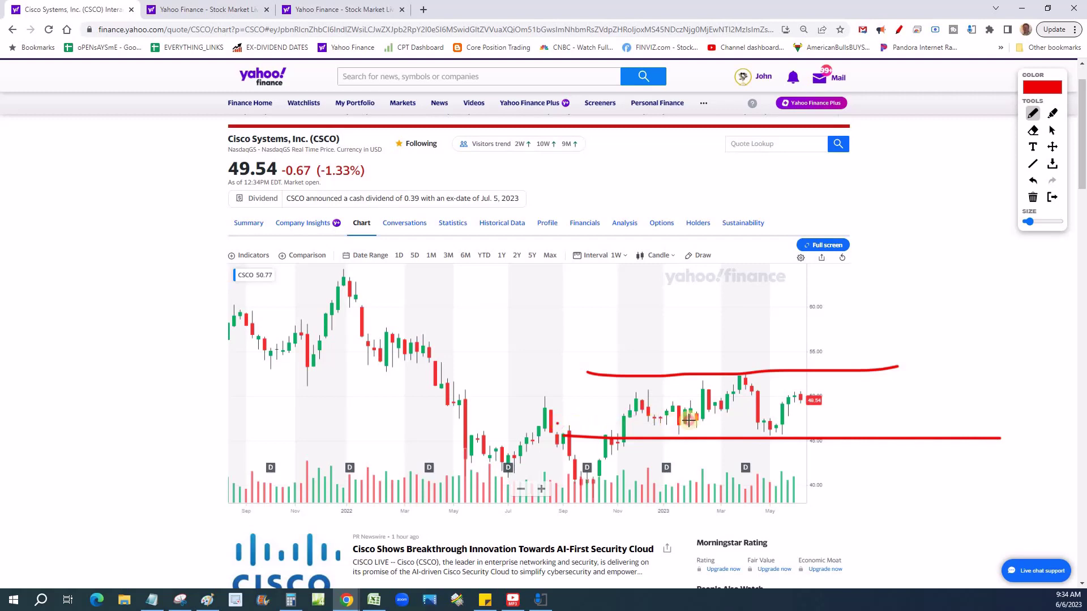
{"action": "left_click_drag", "start_coordinate": [689, 420], "coordinate": [985, 418]}
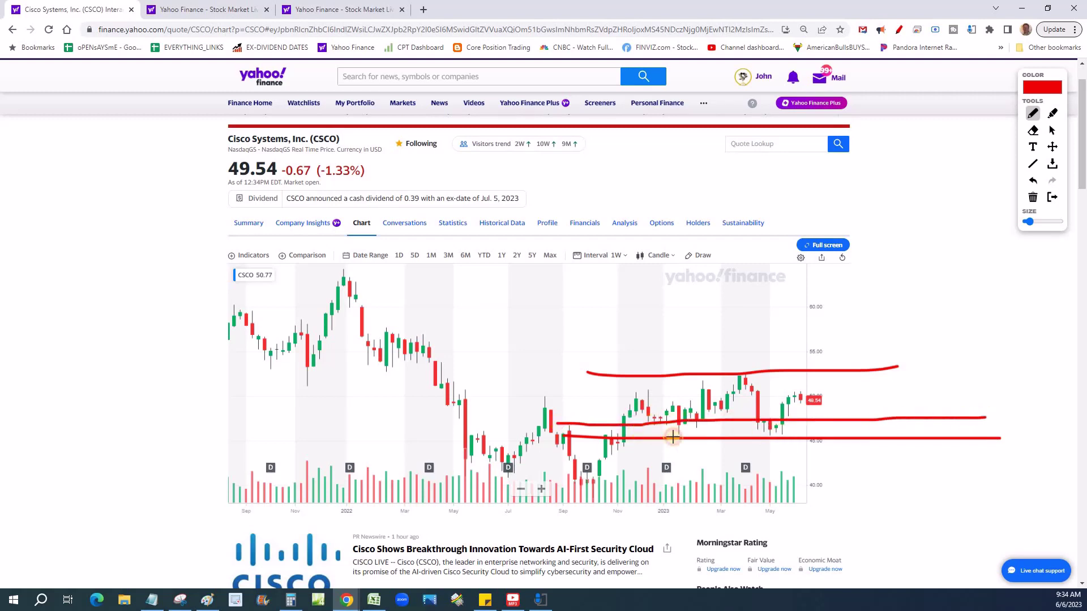
{"action": "left_click_drag", "start_coordinate": [673, 438], "coordinate": [957, 434]}
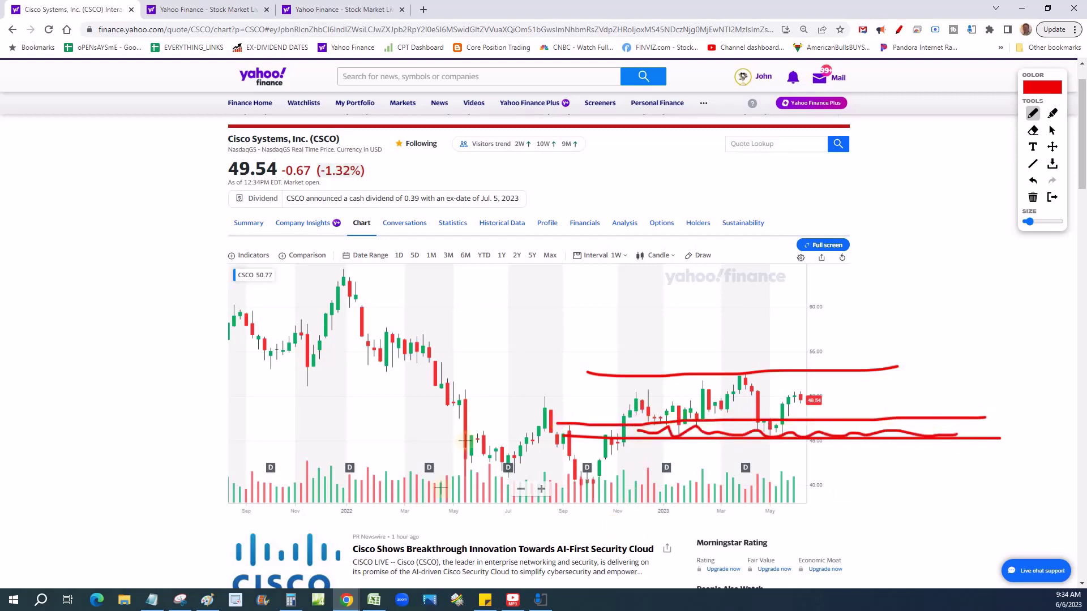
Step: Draw curves beneath the July and October lows and a large arc arrow falling to the lower level lines
{"action": "left_click_drag", "start_coordinate": [436, 491], "coordinate": [531, 473]}
{"action": "left_click", "coordinate": [543, 477]}
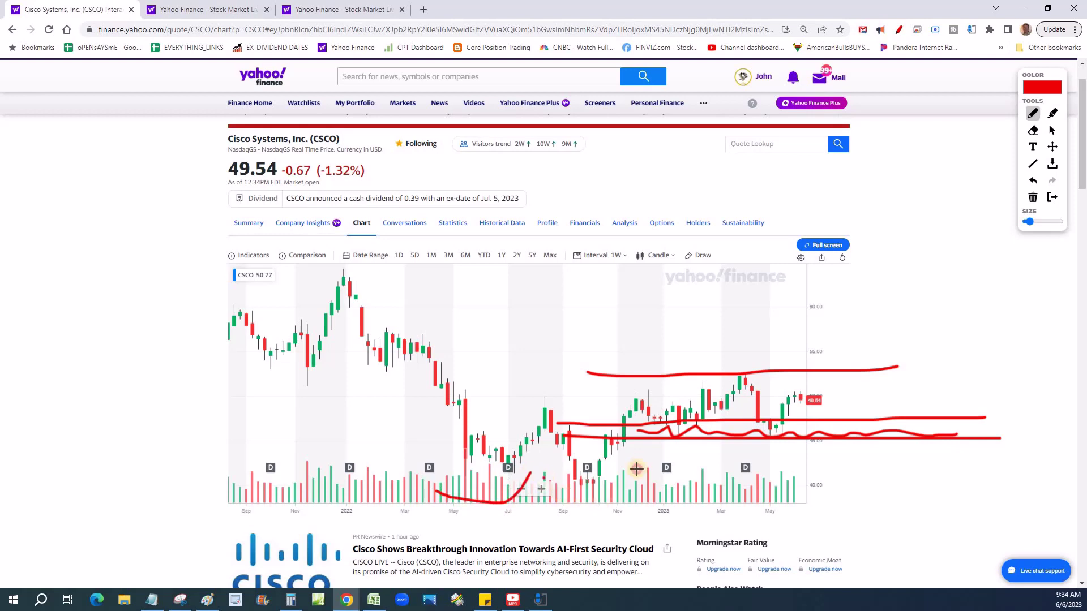
{"action": "left_click_drag", "start_coordinate": [637, 469], "coordinate": [640, 466]}
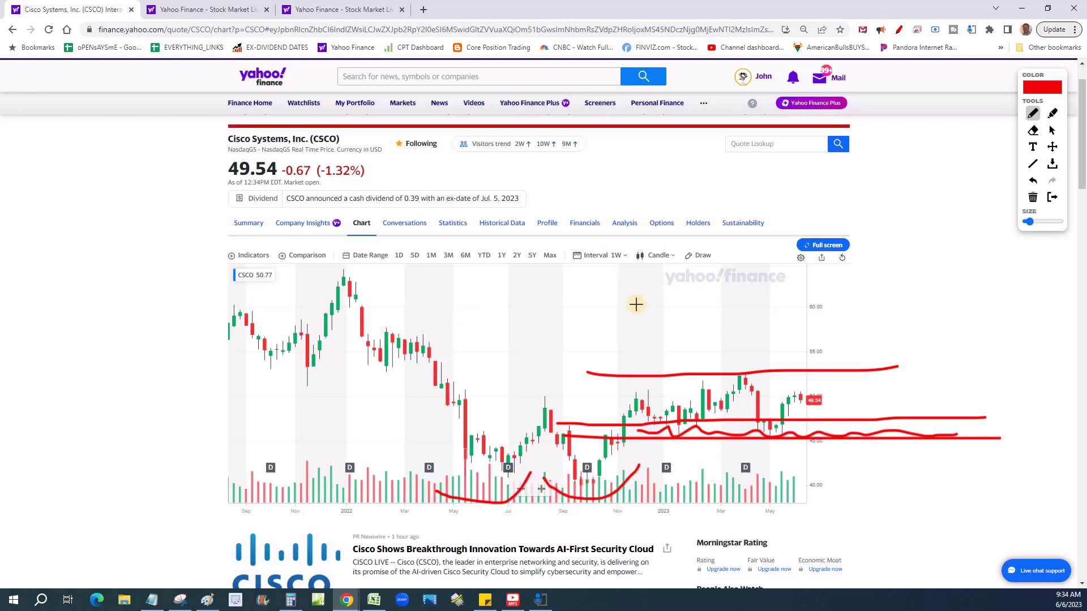
{"action": "mouse_move", "coordinate": [634, 326]}
{"action": "left_mouse_down"}
{"action": "mouse_move", "coordinate": [837, 430]}
{"action": "mouse_move", "coordinate": [793, 427]}
{"action": "mouse_move", "coordinate": [882, 385]}
{"action": "left_mouse_up"}
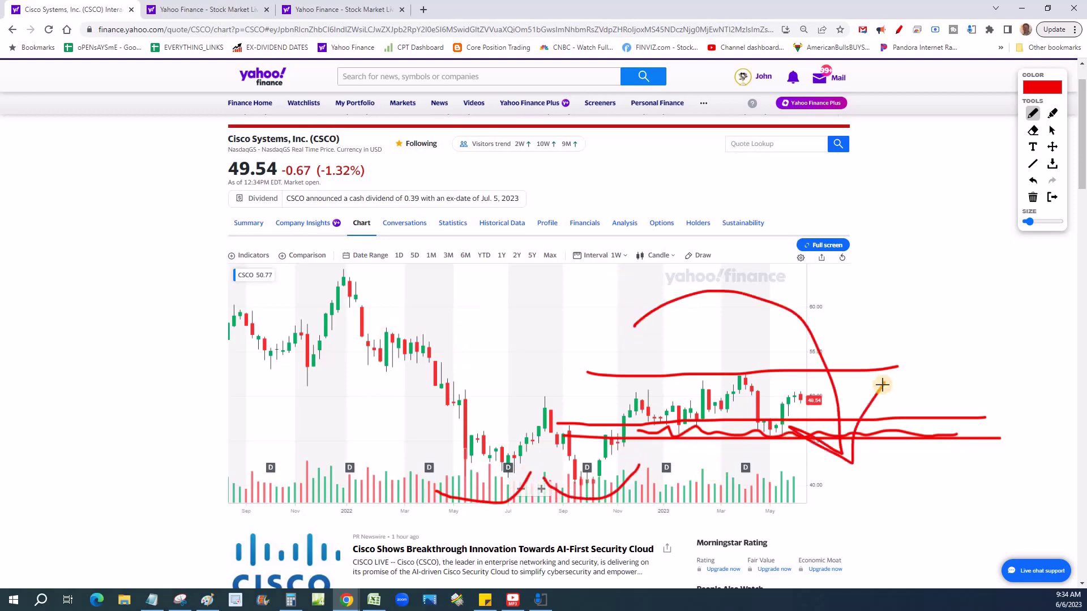
Step: Switch to the 2023_CPT_TotalIncomeTracker sheet, box the May-15 BROS trade, point an arrow at its $30.00 strike, and circle its $28.00 price
{"action": "key", "text": "alt+Tab"}
{"action": "mouse_move", "coordinate": [177, 333]}
{"action": "left_mouse_down"}
{"action": "mouse_move", "coordinate": [249, 334]}
{"action": "mouse_move", "coordinate": [251, 358]}
{"action": "mouse_move", "coordinate": [40, 331]}
{"action": "mouse_move", "coordinate": [178, 332]}
{"action": "left_mouse_up"}
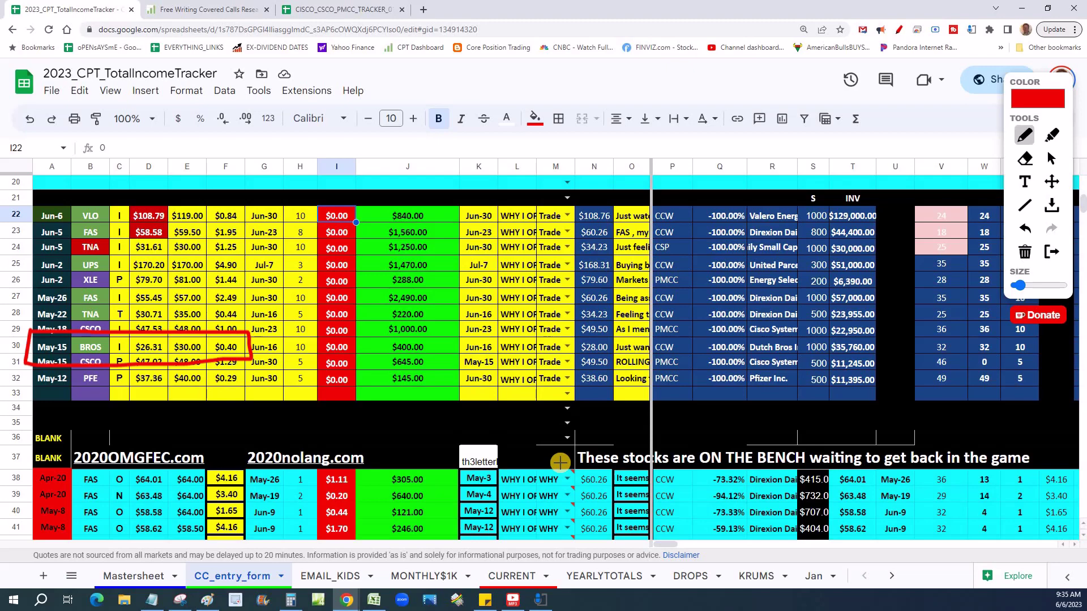
{"action": "mouse_move", "coordinate": [235, 232]}
{"action": "left_mouse_down"}
{"action": "mouse_move", "coordinate": [178, 347]}
{"action": "mouse_move", "coordinate": [214, 328]}
{"action": "left_mouse_up"}
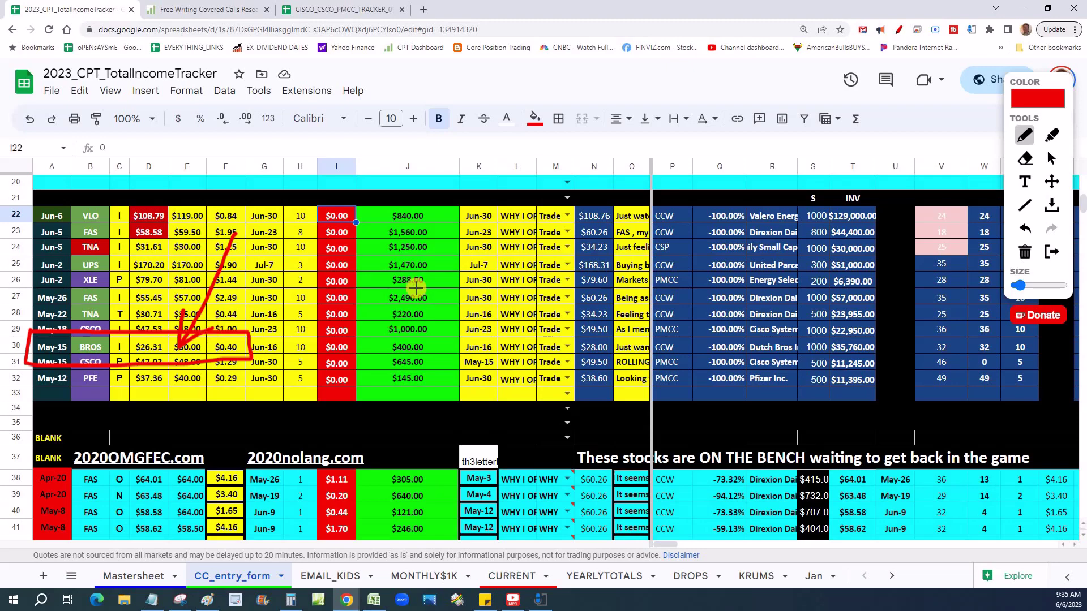
{"action": "mouse_move", "coordinate": [576, 352]}
{"action": "left_mouse_down"}
{"action": "mouse_move", "coordinate": [615, 332]}
{"action": "mouse_move", "coordinate": [574, 334]}
{"action": "left_mouse_up"}
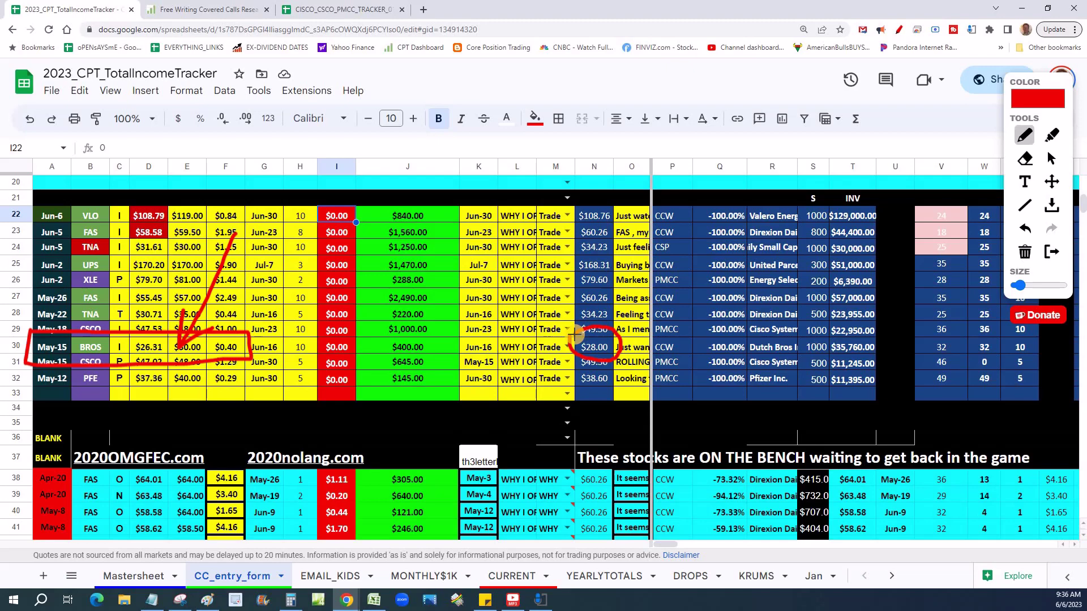
Step: Switch to the Yahoo Finance BROS chart and show its weekly candles from 2022 to the present
{"action": "key", "text": "alt+Tab"}
{"action": "scroll", "coordinate": [716, 365], "scroll_direction": "down", "scroll_amount": 6}
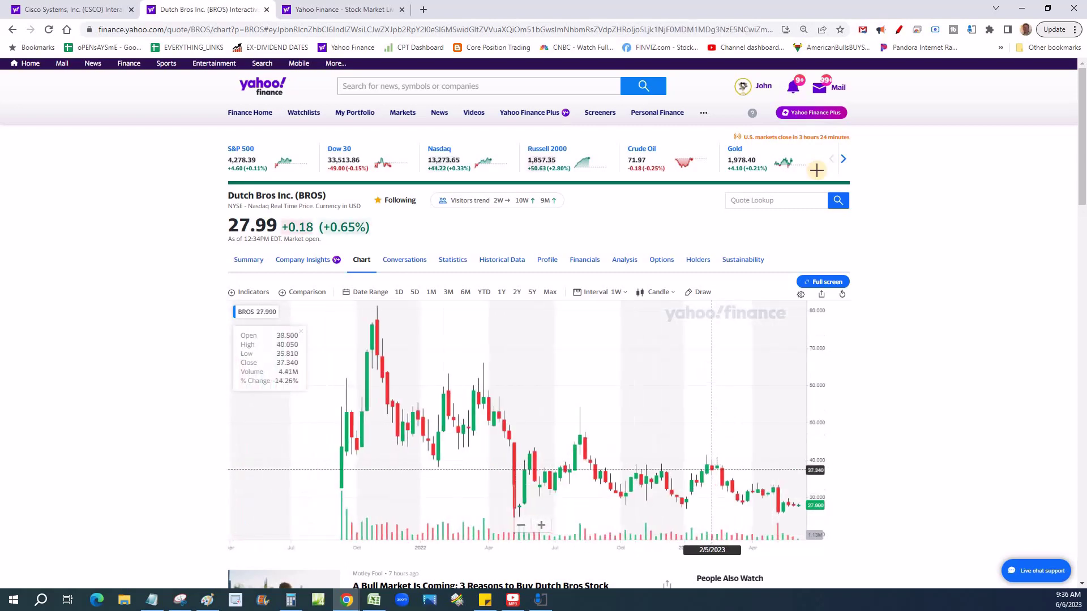
{"action": "left_click", "coordinate": [901, 30]}
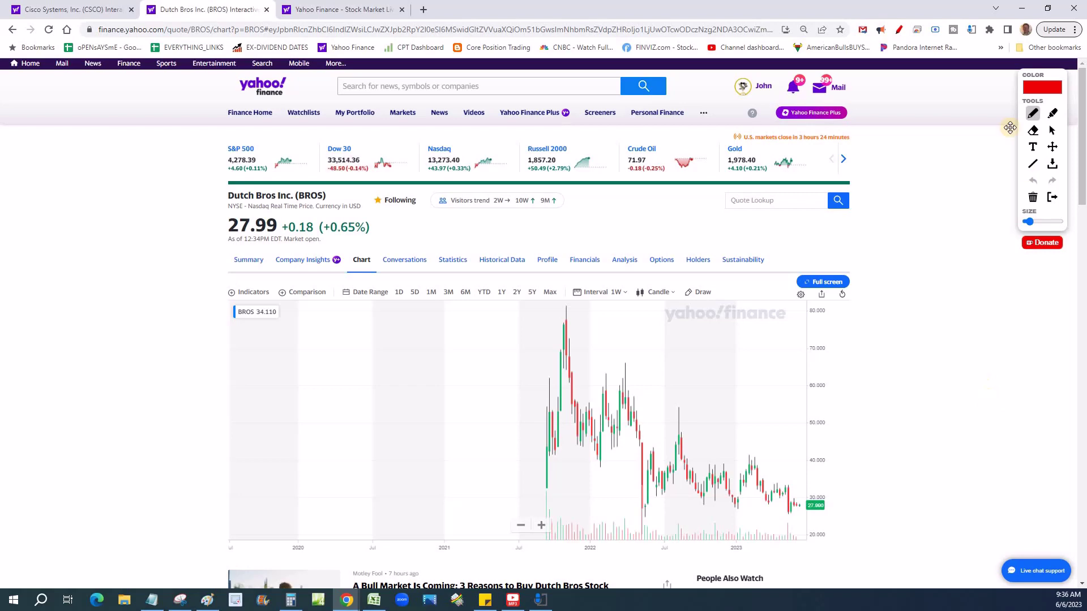
{"action": "left_click", "coordinate": [900, 34]}
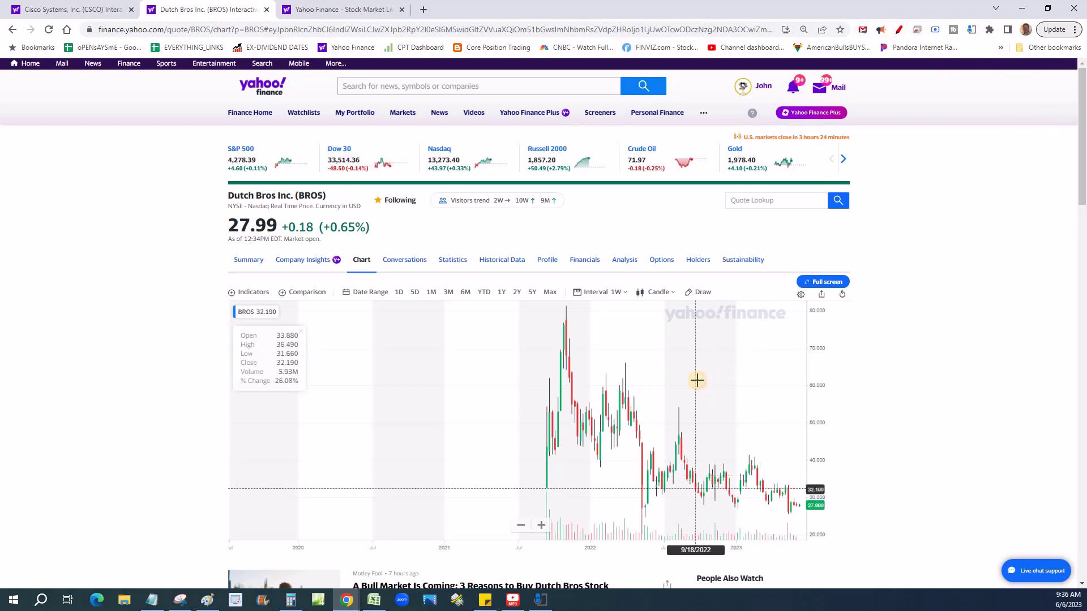
{"action": "scroll", "coordinate": [698, 380], "scroll_direction": "down", "scroll_amount": 3}
{"action": "scroll", "coordinate": [697, 381], "scroll_direction": "up", "scroll_amount": 5}
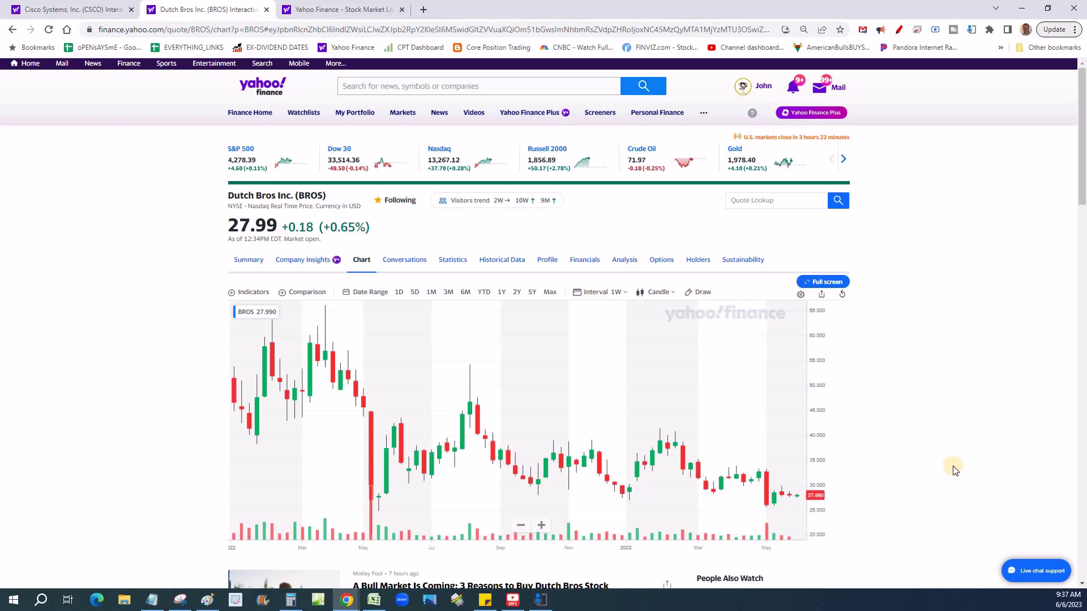
Step: Circle the Dutch Bros name and price above the chart and draw an arrow pointing at the price
{"action": "left_click", "coordinate": [899, 29]}
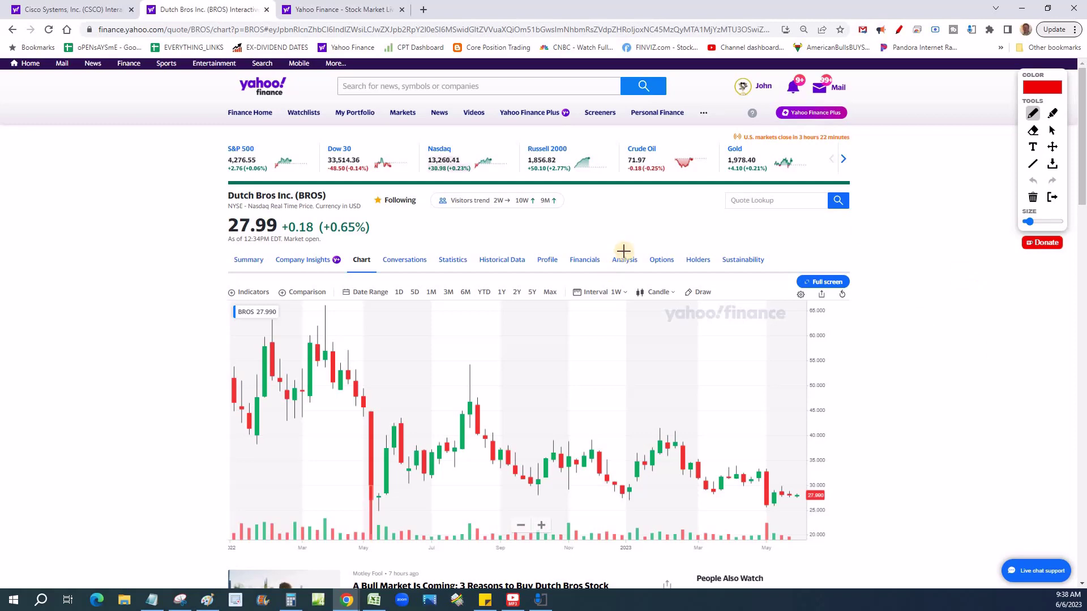
{"action": "mouse_move", "coordinate": [212, 204]}
{"action": "left_mouse_down"}
{"action": "mouse_move", "coordinate": [207, 242]}
{"action": "mouse_move", "coordinate": [360, 170]}
{"action": "mouse_move", "coordinate": [203, 192]}
{"action": "left_mouse_up"}
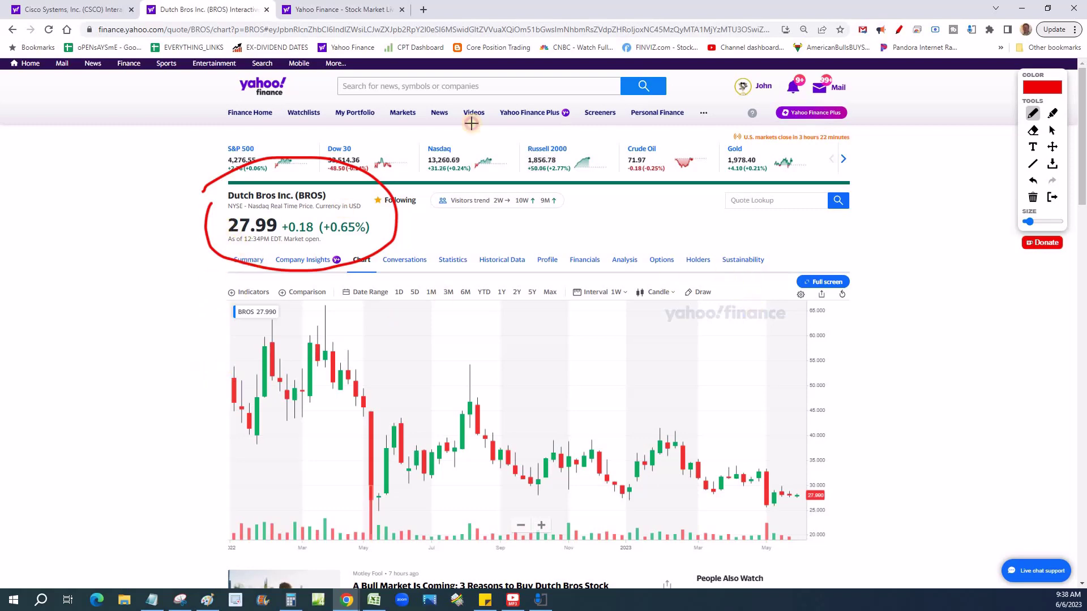
{"action": "left_click_drag", "start_coordinate": [471, 123], "coordinate": [342, 209]}
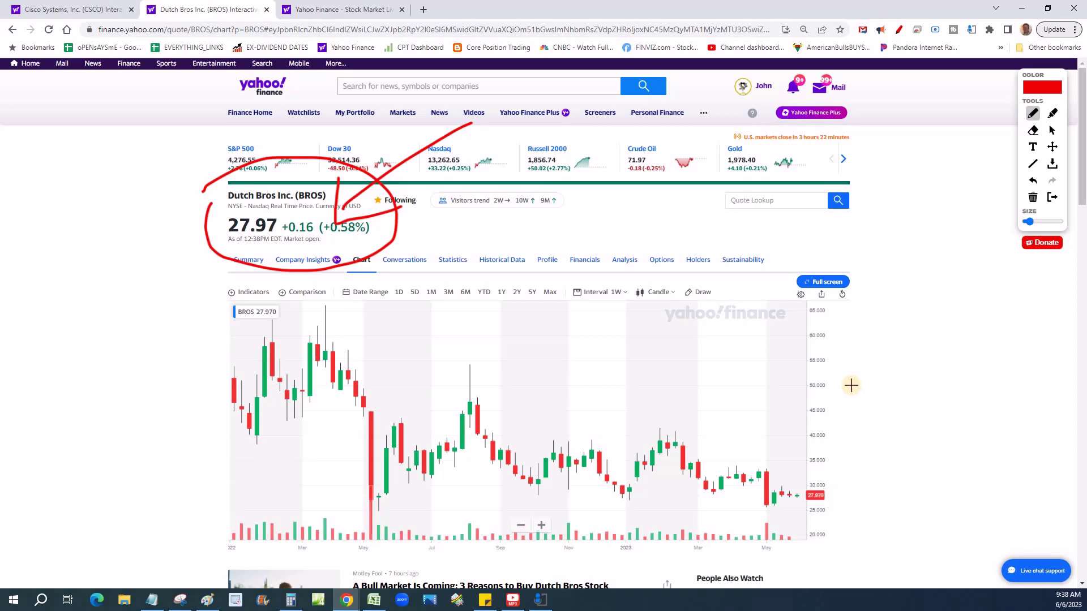
Step: Draw a support line beneath the lows, a falling line along the highs, and two arc arrows descending above them
{"action": "left_click_drag", "start_coordinate": [369, 485], "coordinate": [909, 510]}
{"action": "left_click_drag", "start_coordinate": [339, 362], "coordinate": [950, 468]}
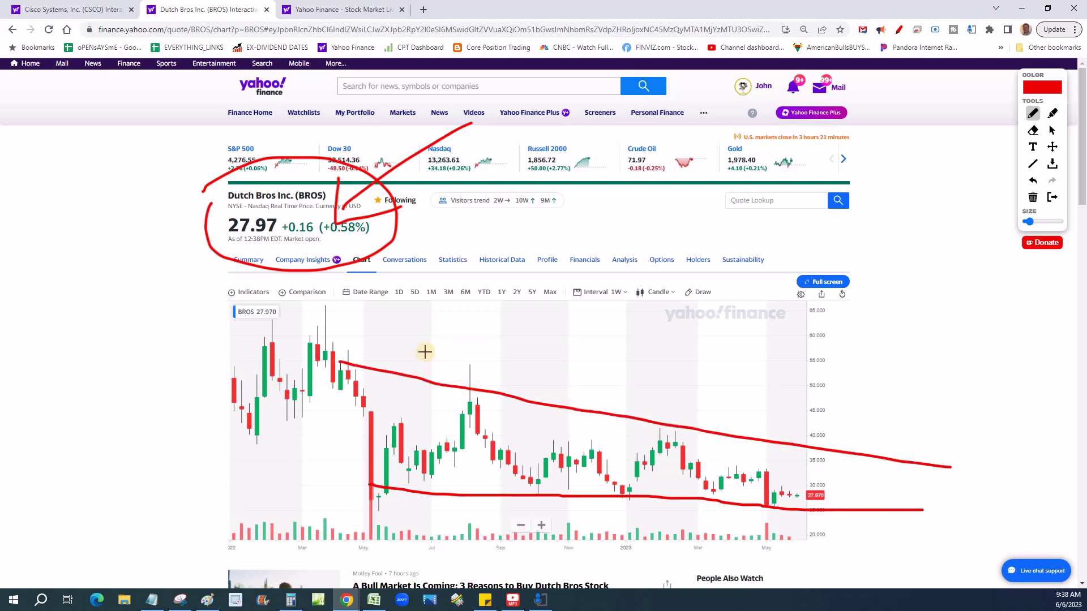
{"action": "mouse_move", "coordinate": [413, 346]}
{"action": "left_mouse_down"}
{"action": "mouse_move", "coordinate": [500, 306]}
{"action": "mouse_move", "coordinate": [565, 372]}
{"action": "mouse_move", "coordinate": [578, 341]}
{"action": "left_mouse_up"}
{"action": "mouse_move", "coordinate": [588, 331]}
{"action": "left_mouse_down"}
{"action": "mouse_move", "coordinate": [668, 332]}
{"action": "mouse_move", "coordinate": [687, 388]}
{"action": "mouse_move", "coordinate": [717, 416]}
{"action": "left_mouse_up"}
{"action": "left_click_drag", "start_coordinate": [687, 390], "coordinate": [723, 369]}
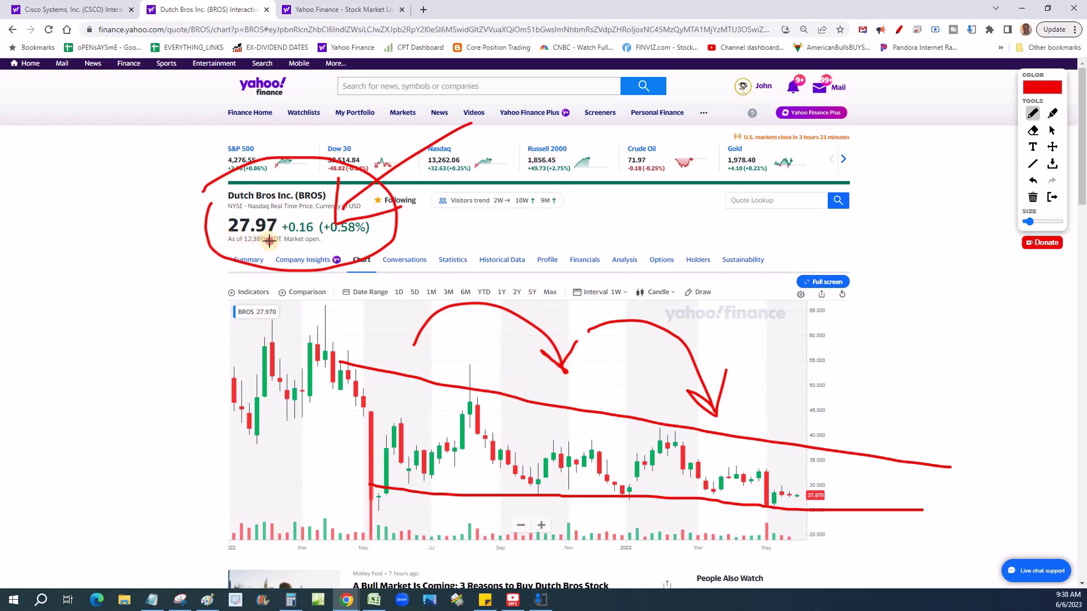
Step: Underline the 27.97 quote and draw a horizontal line from the latest candle back to the May 2022 low
{"action": "left_click_drag", "start_coordinate": [204, 247], "coordinate": [282, 240]}
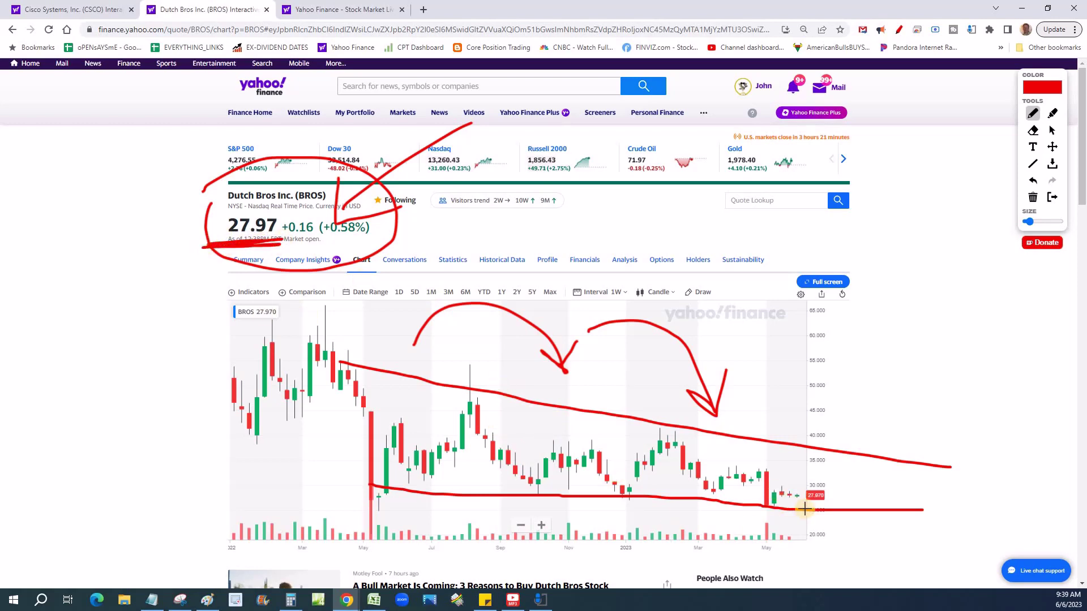
{"action": "left_click_drag", "start_coordinate": [810, 498], "coordinate": [799, 499]}
{"action": "left_click_drag", "start_coordinate": [625, 499], "coordinate": [344, 498]}
Step: Point arrows at the May 2022 low, retrace the support line, and sketch a rising zigzag up across the chart
{"action": "mouse_move", "coordinate": [432, 288]}
{"action": "left_mouse_down"}
{"action": "mouse_move", "coordinate": [385, 485]}
{"action": "mouse_move", "coordinate": [374, 453]}
{"action": "left_mouse_up"}
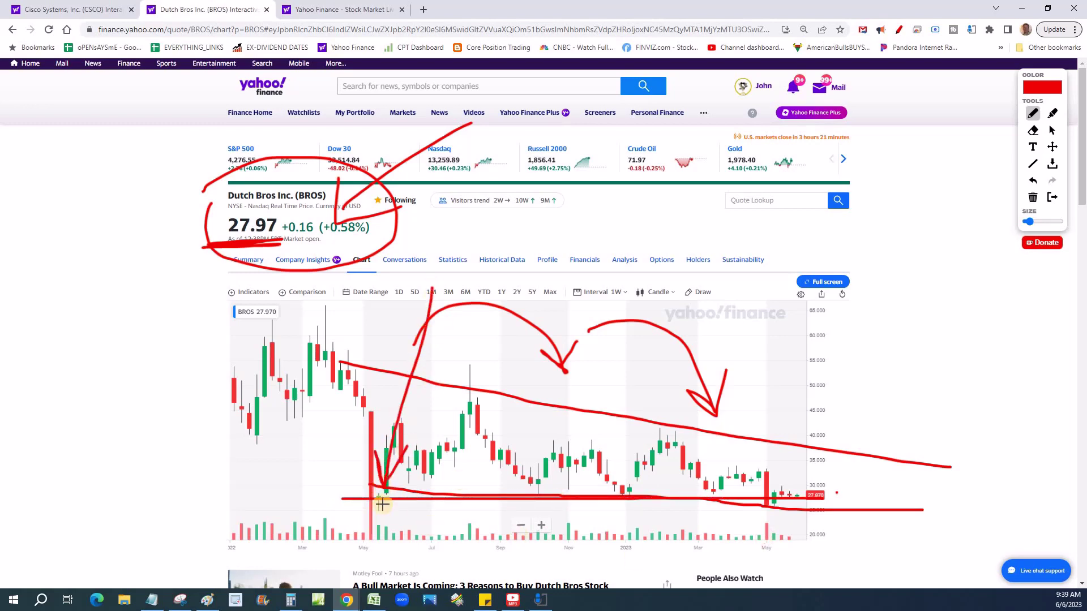
{"action": "mouse_move", "coordinate": [382, 504]}
{"action": "left_mouse_down"}
{"action": "mouse_move", "coordinate": [357, 500]}
{"action": "mouse_move", "coordinate": [906, 500]}
{"action": "left_mouse_up"}
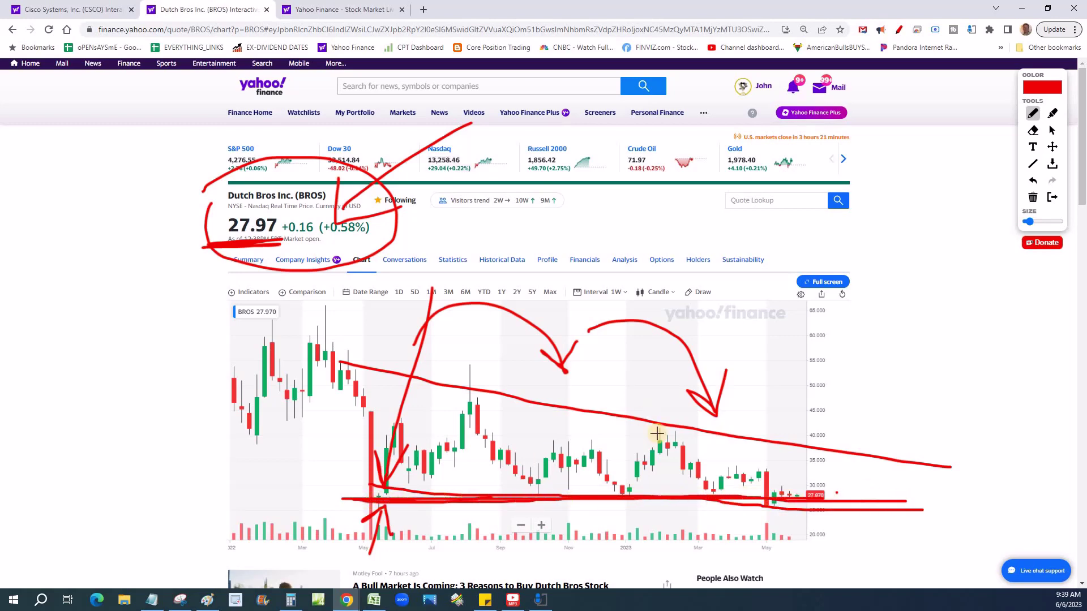
{"action": "left_click_drag", "start_coordinate": [527, 451], "coordinate": [617, 403]}
{"action": "left_click_drag", "start_coordinate": [814, 306], "coordinate": [918, 181]}
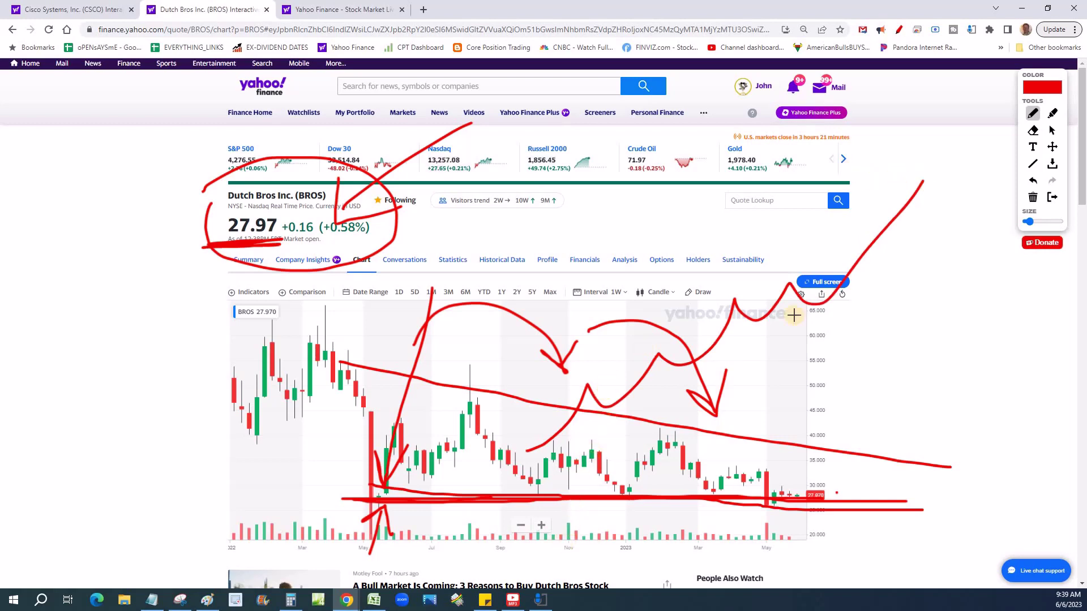
Step: Clear the annotations, draw a support line from the May 2022 low past the latest candles, and point an upward arrow at its recent end
{"action": "left_click", "coordinate": [1033, 197]}
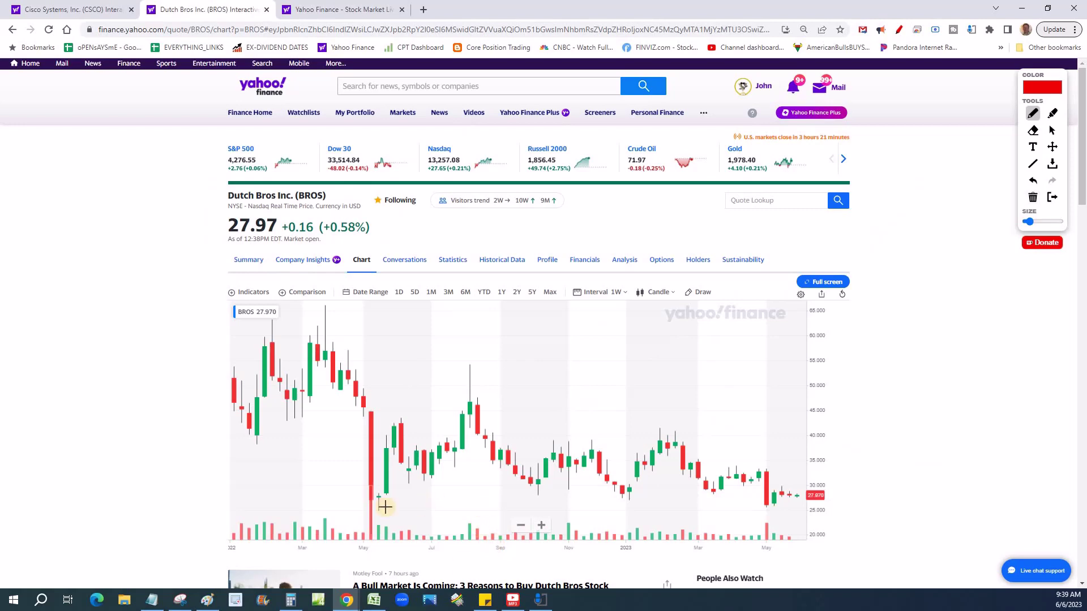
{"action": "left_click_drag", "start_coordinate": [355, 508], "coordinate": [582, 509]}
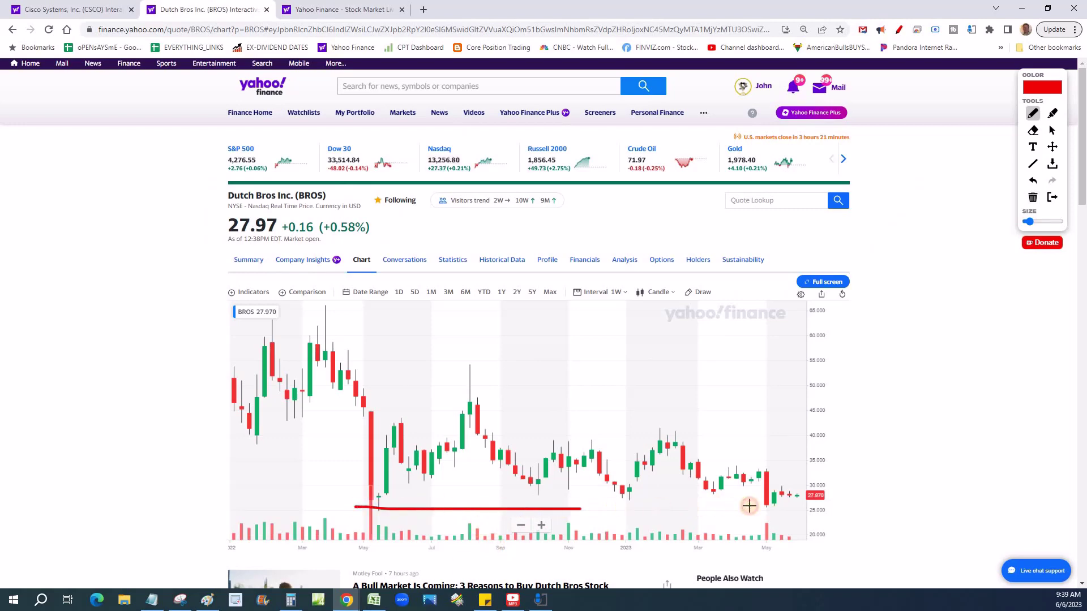
{"action": "left_click_drag", "start_coordinate": [749, 506], "coordinate": [920, 499]}
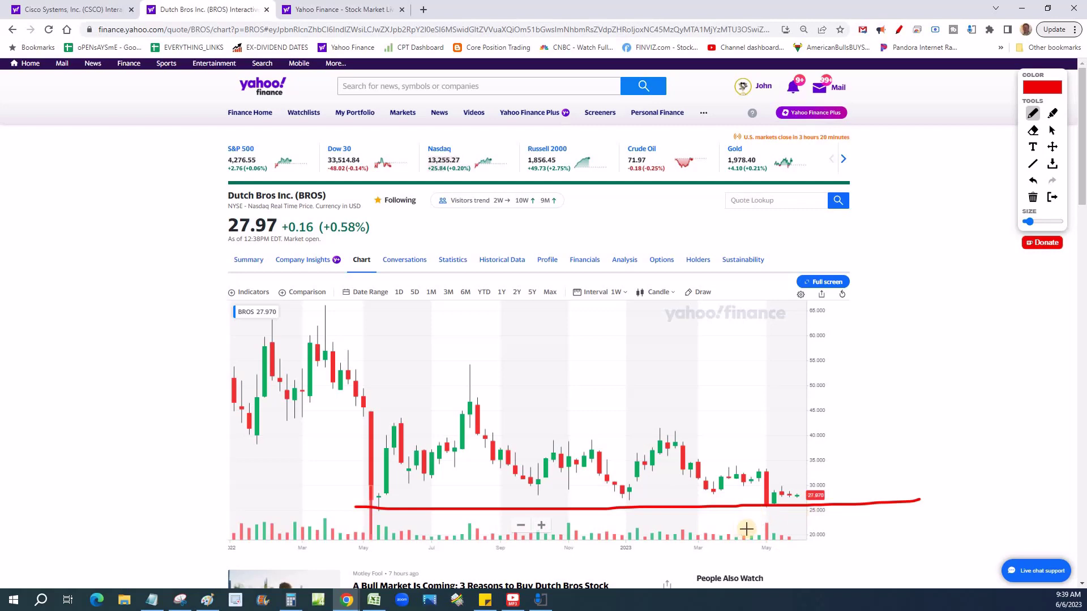
{"action": "left_click_drag", "start_coordinate": [786, 515], "coordinate": [786, 511]}
{"action": "mouse_move", "coordinate": [783, 571]}
{"action": "left_mouse_down"}
{"action": "mouse_move", "coordinate": [783, 507]}
{"action": "mouse_move", "coordinate": [790, 515]}
{"action": "left_mouse_up"}
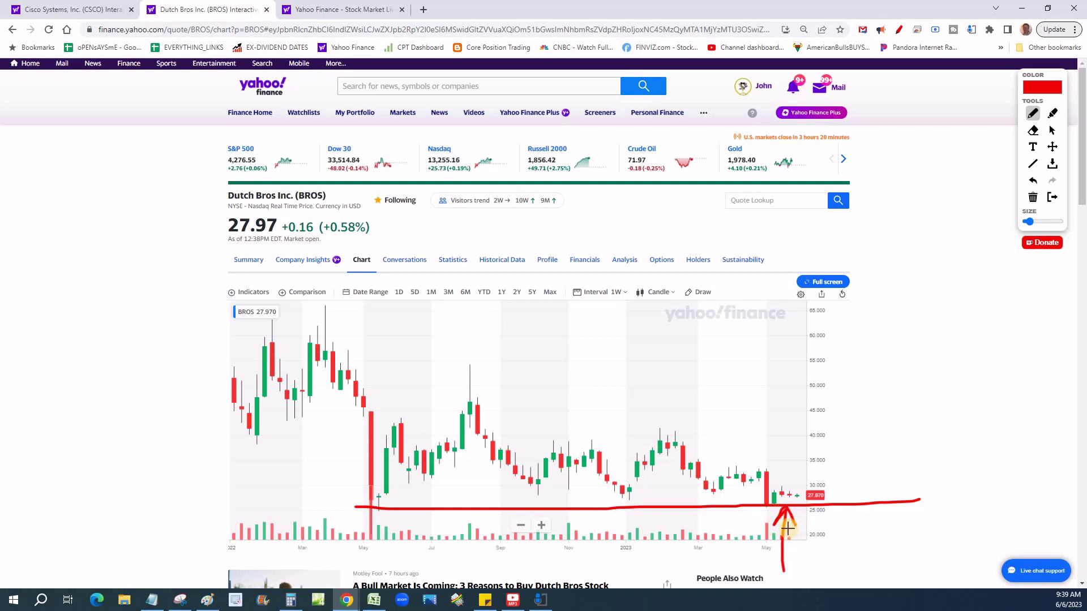
Step: Draw a bracket line beside and below the latest candles, and write an underlined ATM over the chart
{"action": "left_click_drag", "start_coordinate": [952, 308], "coordinate": [954, 529]}
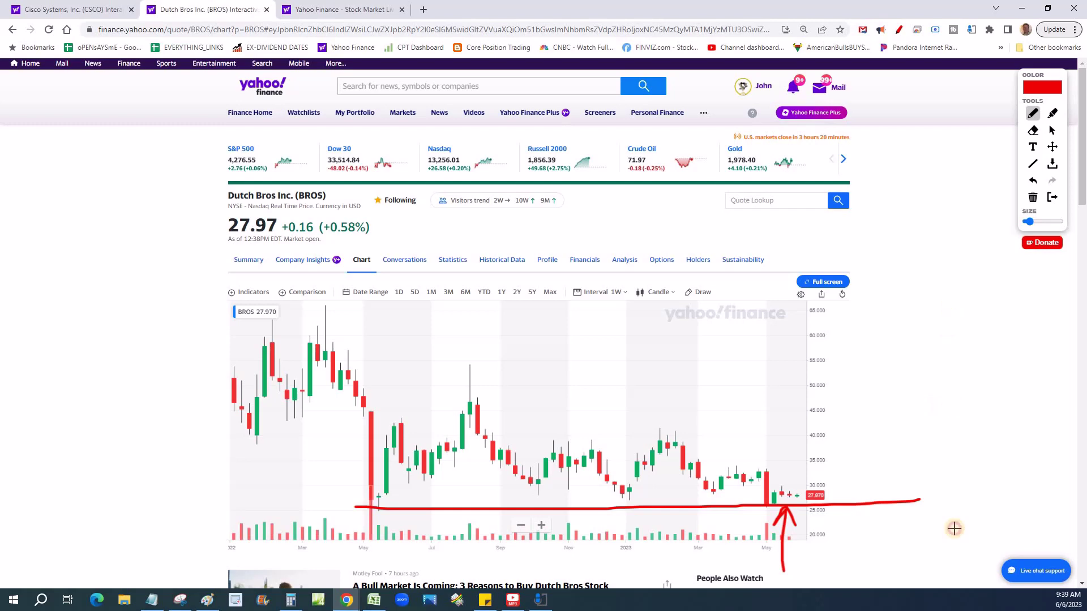
{"action": "mouse_move", "coordinate": [669, 390]}
{"action": "left_mouse_down"}
{"action": "mouse_move", "coordinate": [658, 339]}
{"action": "mouse_move", "coordinate": [724, 322]}
{"action": "left_mouse_up"}
{"action": "left_click_drag", "start_coordinate": [701, 331], "coordinate": [687, 395]}
{"action": "left_click_drag", "start_coordinate": [721, 363], "coordinate": [795, 344]}
{"action": "left_click_drag", "start_coordinate": [623, 417], "coordinate": [897, 344]}
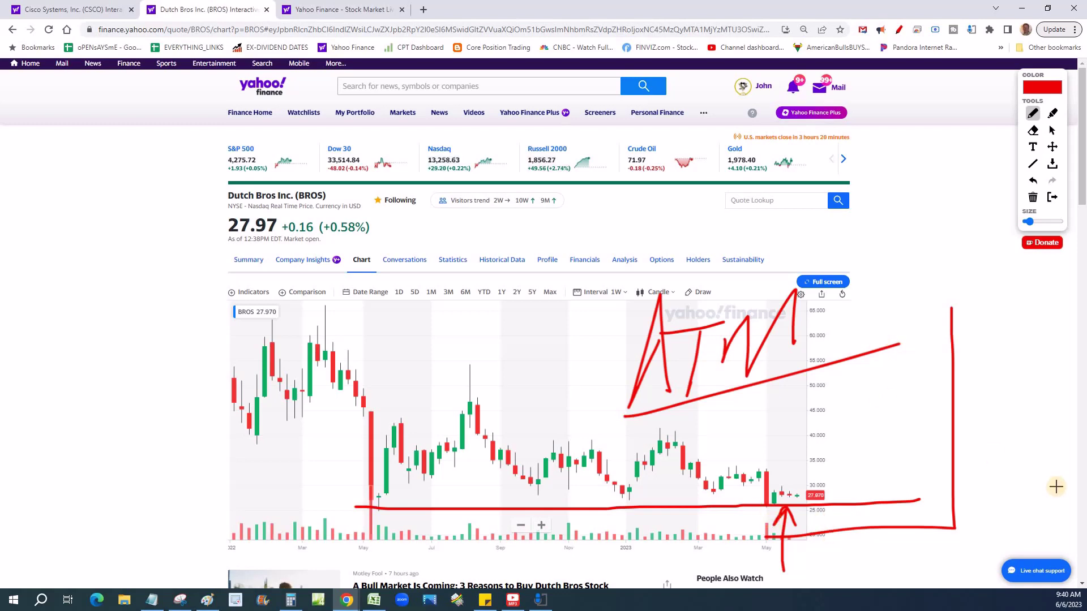
Step: Clear the annotations, redraw the support line with an arrow at the May 2023 low, and box the BROS price
{"action": "left_click", "coordinate": [1033, 198]}
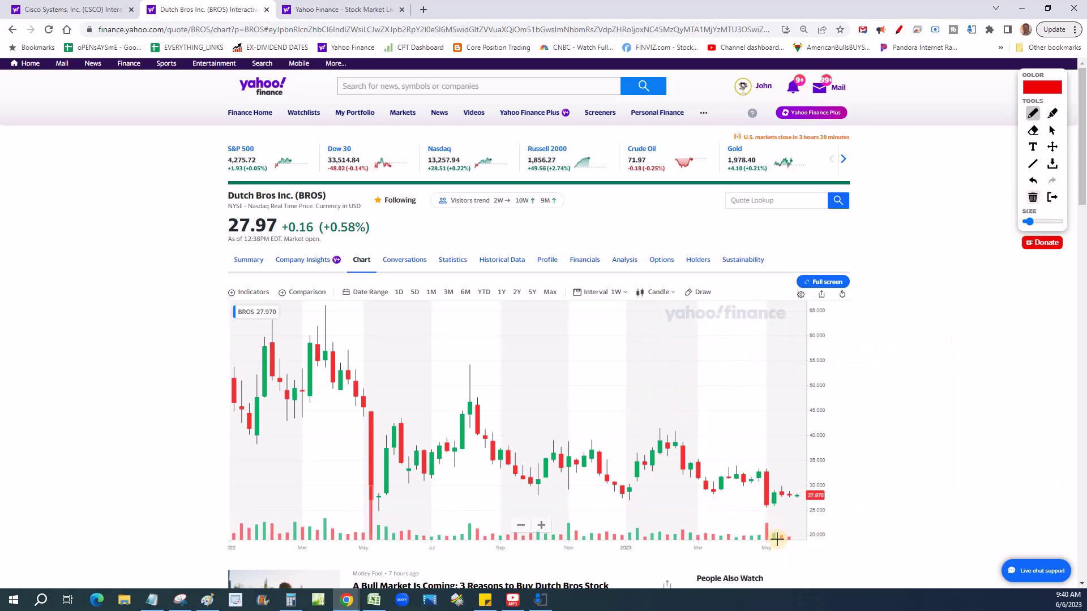
{"action": "left_click_drag", "start_coordinate": [380, 502], "coordinate": [1011, 503]}
{"action": "mouse_move", "coordinate": [719, 584]}
{"action": "left_mouse_down"}
{"action": "mouse_move", "coordinate": [768, 512]}
{"action": "mouse_move", "coordinate": [752, 520]}
{"action": "mouse_move", "coordinate": [768, 512]}
{"action": "mouse_move", "coordinate": [772, 543]}
{"action": "left_mouse_up"}
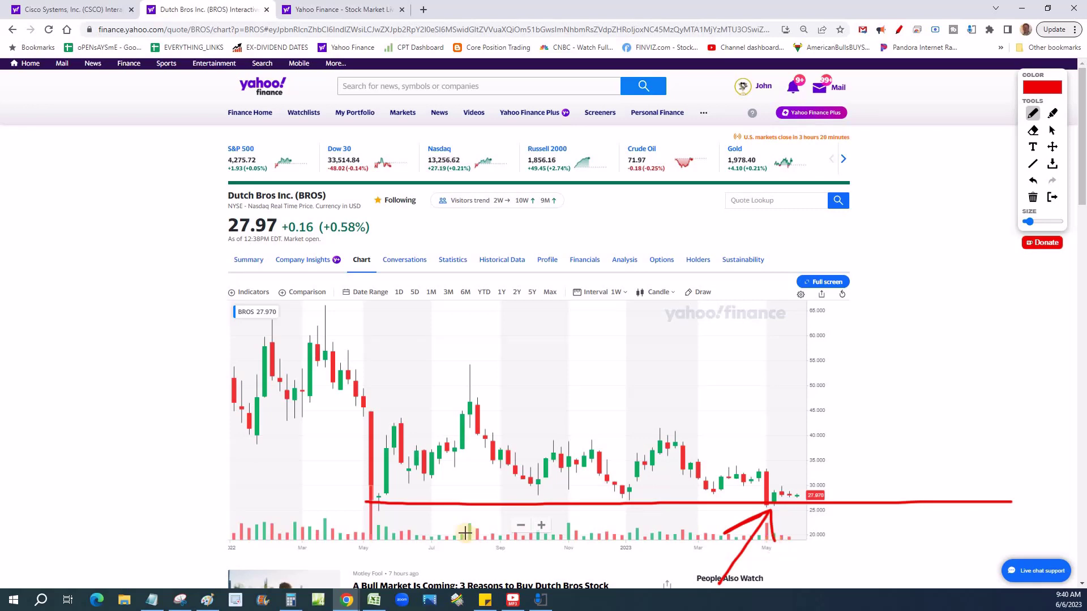
{"action": "left_click_drag", "start_coordinate": [215, 209], "coordinate": [226, 245]}
{"action": "mouse_move", "coordinate": [379, 245]}
{"action": "left_mouse_down"}
{"action": "mouse_move", "coordinate": [380, 206]}
{"action": "mouse_move", "coordinate": [217, 205]}
{"action": "left_mouse_up"}
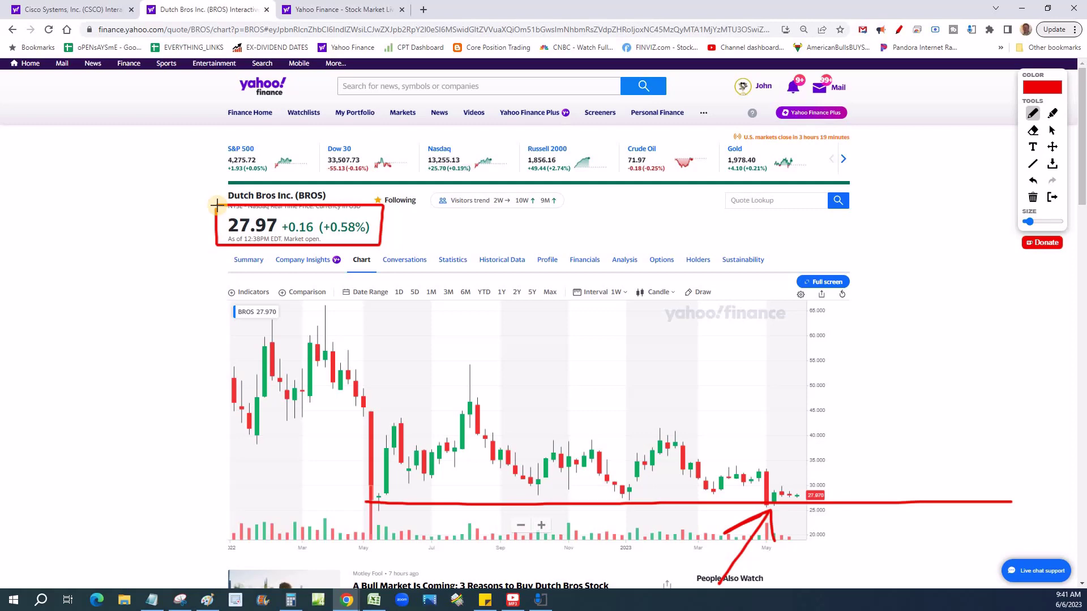
Step: In the 2023_CPT_TotalIncomeTracker sheet, circle the benched FAS trades in rows 38 to 45, outline their ticker column, and clear the drawings
{"action": "key", "text": "alt+Tab"}
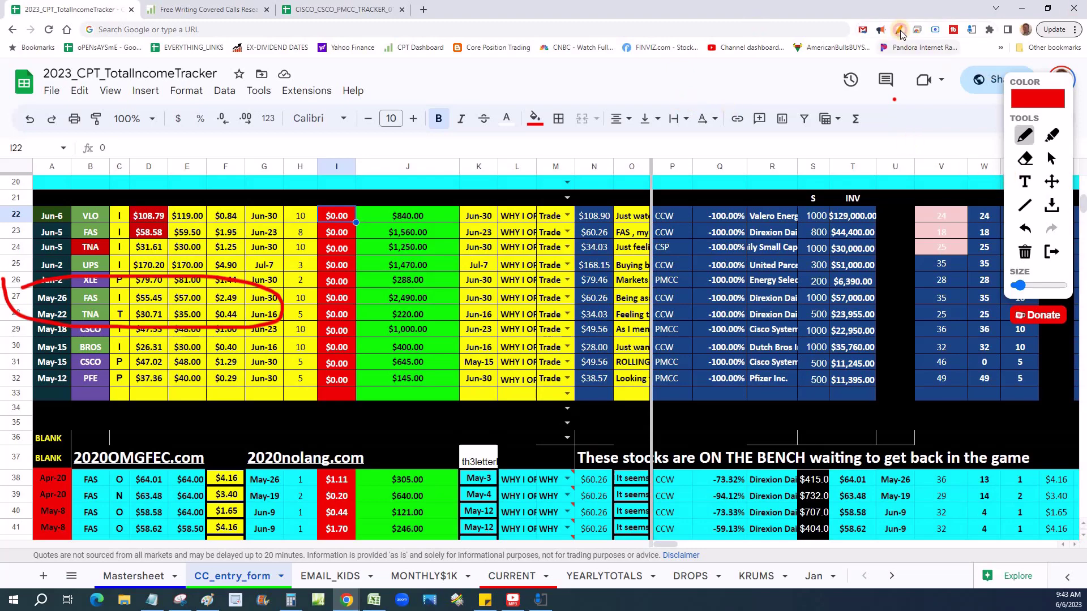
{"action": "key", "text": "Escape"}
{"action": "scroll", "coordinate": [423, 300], "scroll_direction": "down", "scroll_amount": 3}
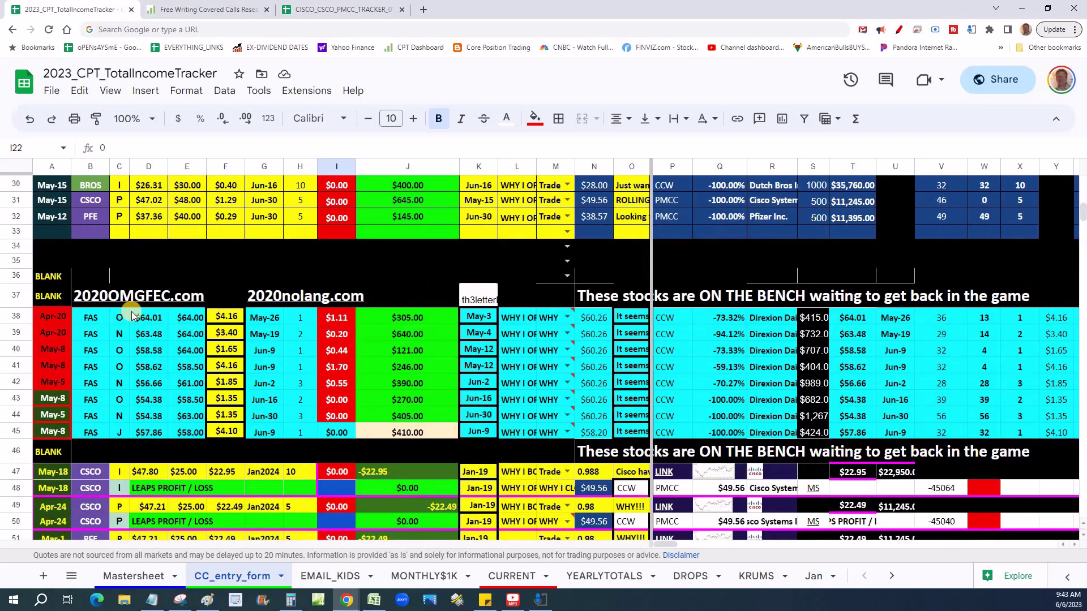
{"action": "key", "text": "ctrl+shift+d"}
{"action": "left_click_drag", "start_coordinate": [31, 259], "coordinate": [18, 318]}
{"action": "mouse_move", "coordinate": [91, 472]}
{"action": "left_mouse_down"}
{"action": "mouse_move", "coordinate": [464, 399]}
{"action": "mouse_move", "coordinate": [232, 276]}
{"action": "mouse_move", "coordinate": [60, 278]}
{"action": "left_mouse_up"}
{"action": "mouse_move", "coordinate": [96, 229]}
{"action": "left_mouse_down"}
{"action": "mouse_move", "coordinate": [78, 467]}
{"action": "mouse_move", "coordinate": [97, 227]}
{"action": "left_mouse_up"}
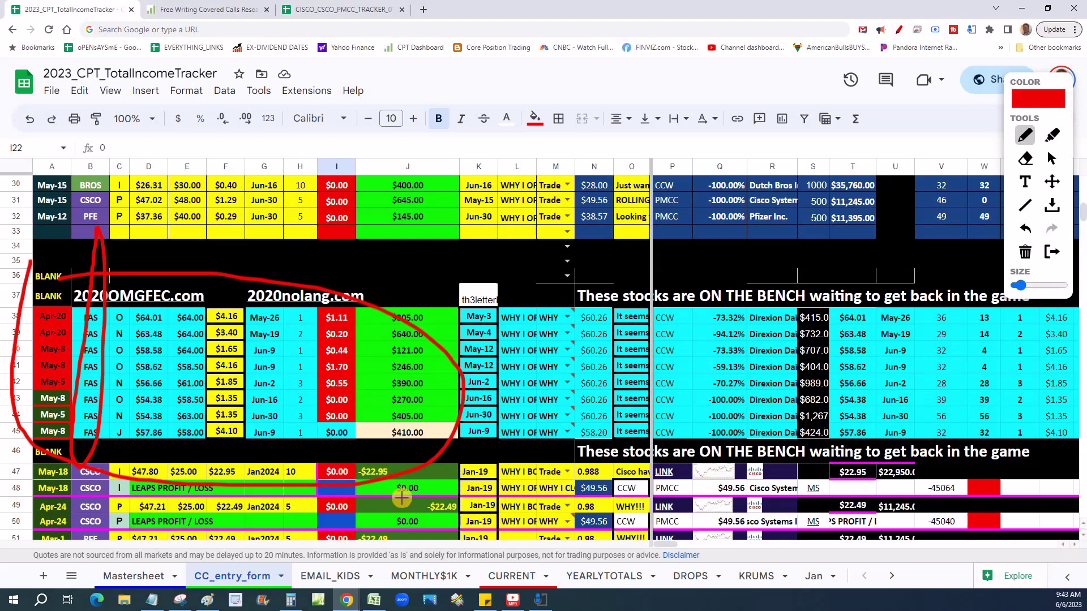
{"action": "left_click", "coordinate": [1026, 252]}
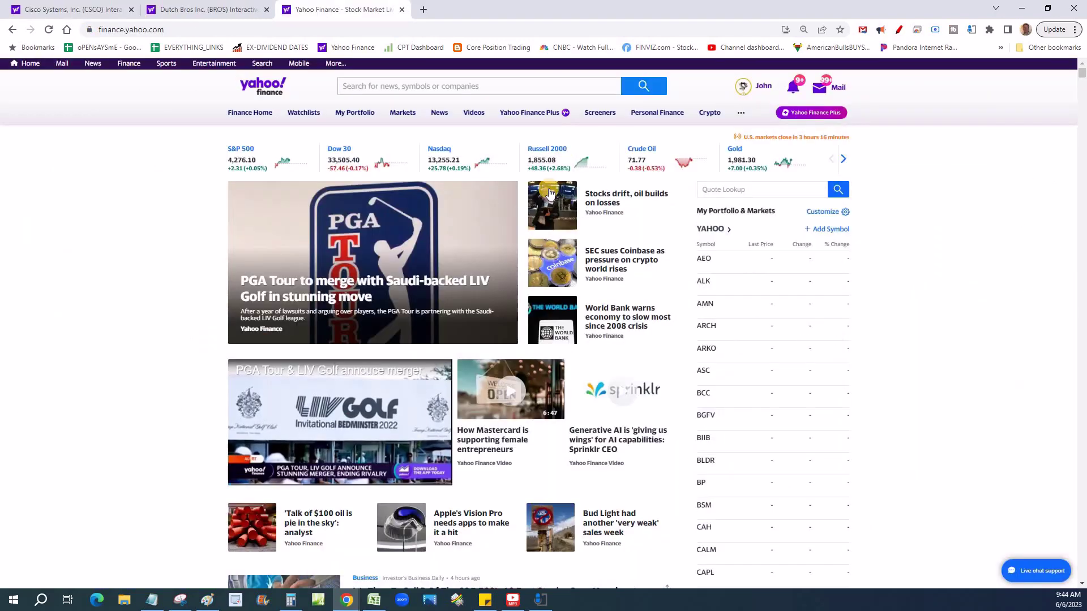
Step: Open the FAS quote on Yahoo Finance and draw a large downward arrow across its intraday chart with a thicker pen
{"action": "left_click", "coordinate": [645, 88]}
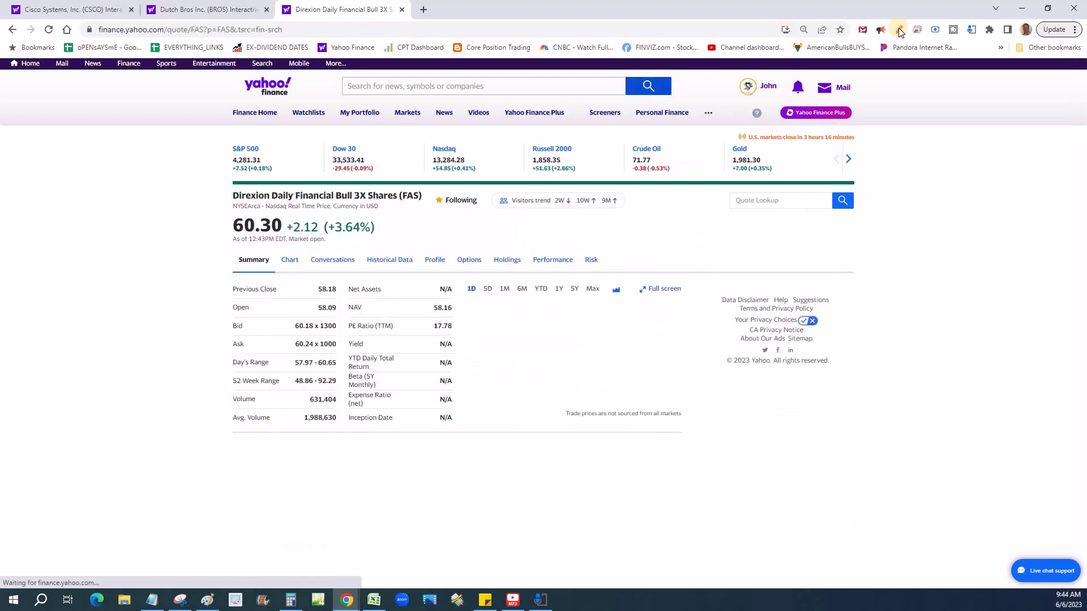
{"action": "left_click", "coordinate": [898, 28]}
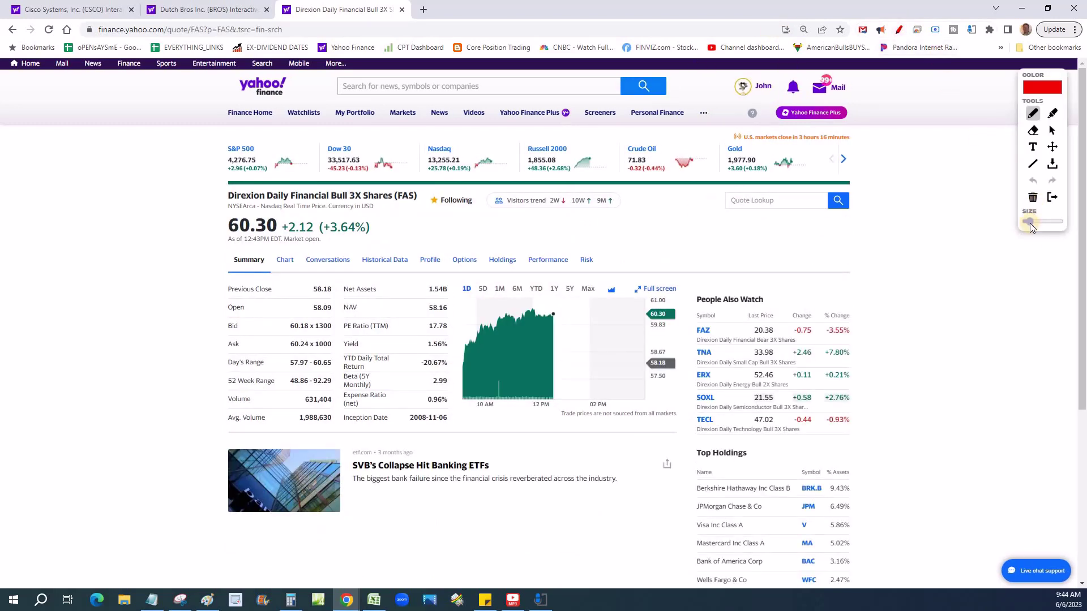
{"action": "left_click", "coordinate": [1035, 222]}
{"action": "mouse_move", "coordinate": [657, 187]}
{"action": "left_mouse_down"}
{"action": "mouse_move", "coordinate": [512, 532]}
{"action": "mouse_move", "coordinate": [483, 538]}
{"action": "mouse_move", "coordinate": [462, 317]}
{"action": "left_mouse_up"}
{"action": "left_click_drag", "start_coordinate": [482, 540], "coordinate": [679, 394]}
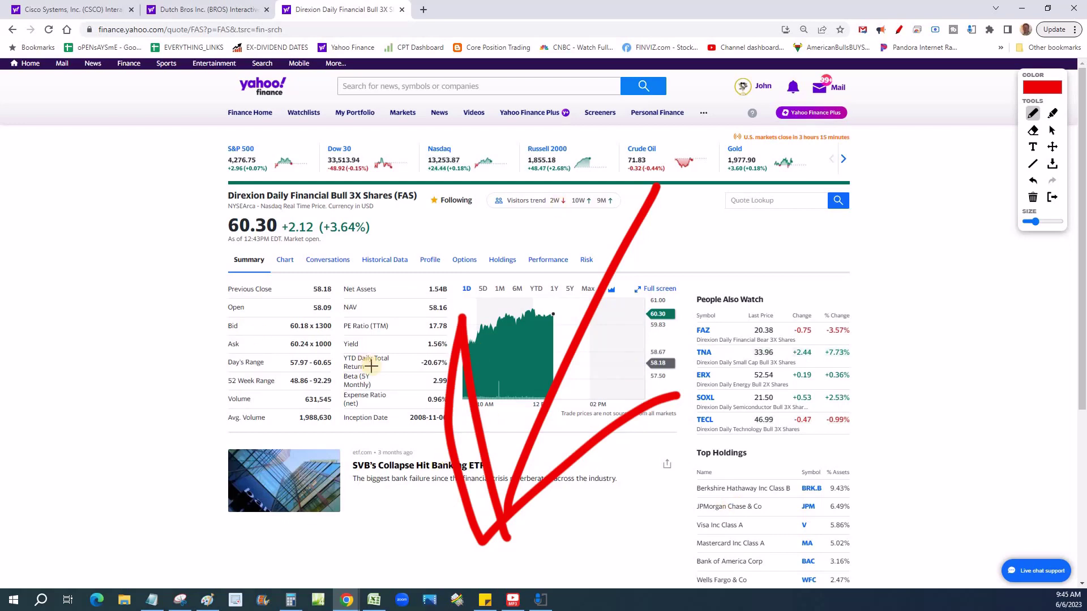
Step: Draw a large circle around the FAS quote header and a smaller one around its 60.30 price
{"action": "mouse_move", "coordinate": [184, 198]}
{"action": "left_mouse_down"}
{"action": "mouse_move", "coordinate": [225, 316]}
{"action": "mouse_move", "coordinate": [139, 135]}
{"action": "left_mouse_up"}
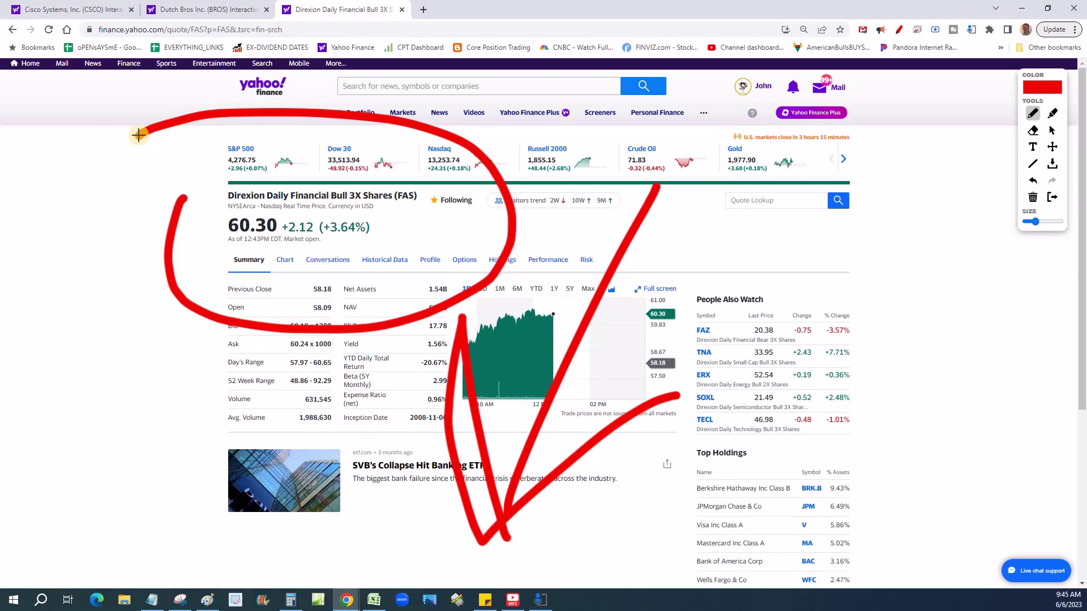
{"action": "left_click_drag", "start_coordinate": [221, 243], "coordinate": [260, 272]}
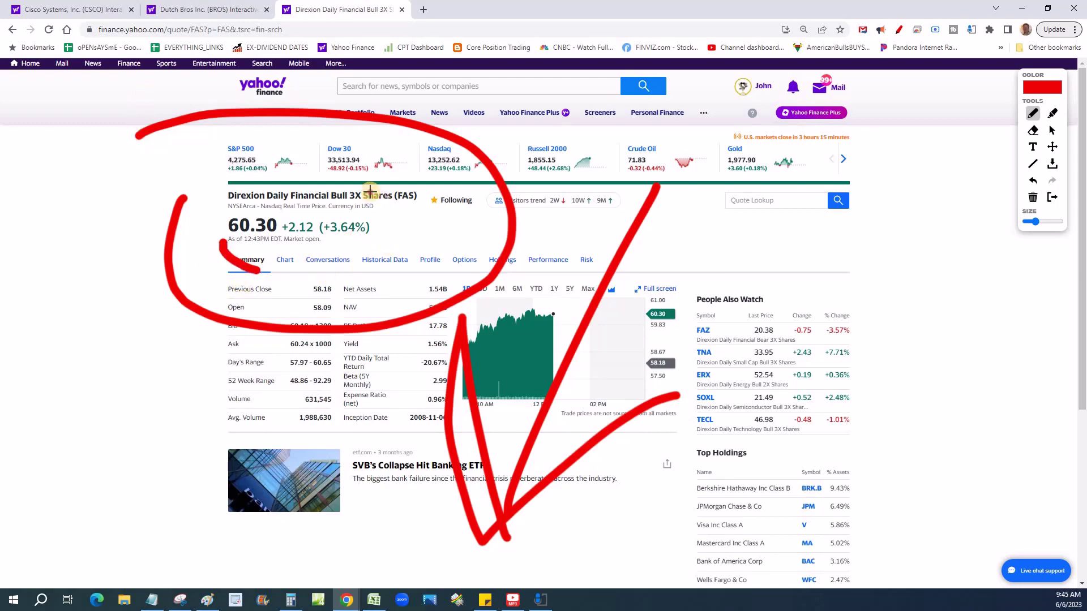
{"action": "left_click_drag", "start_coordinate": [370, 190], "coordinate": [212, 240]}
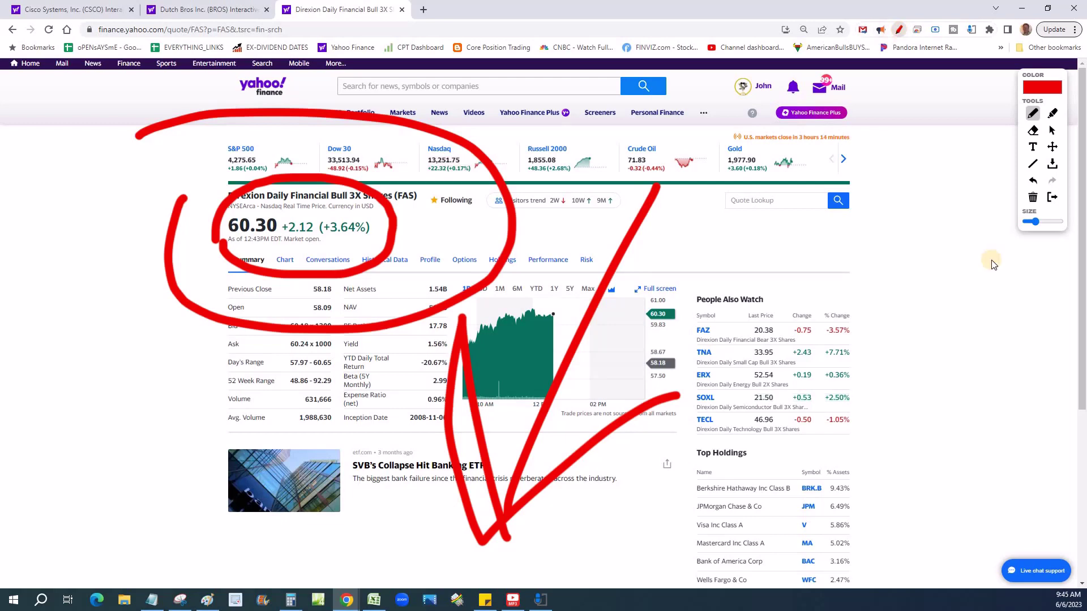
Step: Open the FAS price chart, show its history back to 2019, and draw a falling line beneath the 2022 and 2023 lows
{"action": "key", "text": "Escape"}
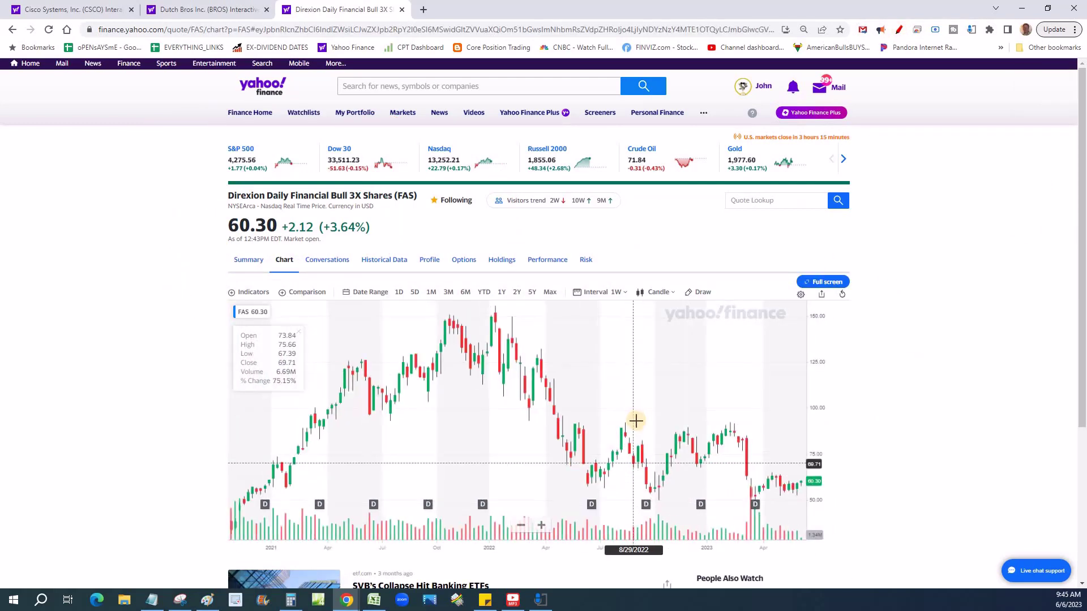
{"action": "scroll", "coordinate": [636, 421], "scroll_direction": "down", "scroll_amount": 3}
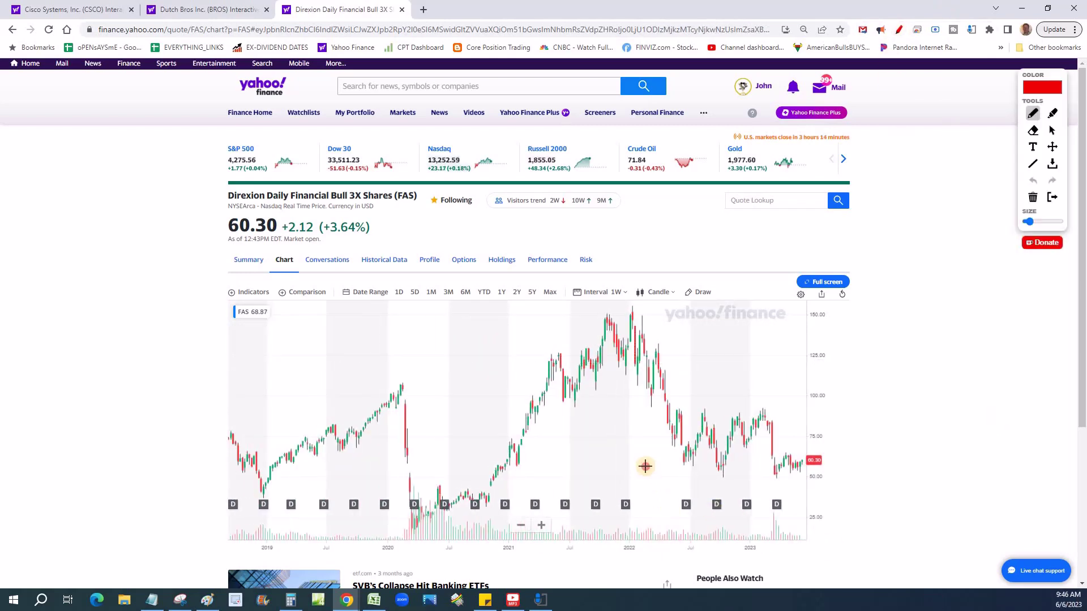
{"action": "left_click_drag", "start_coordinate": [646, 466], "coordinate": [849, 492]}
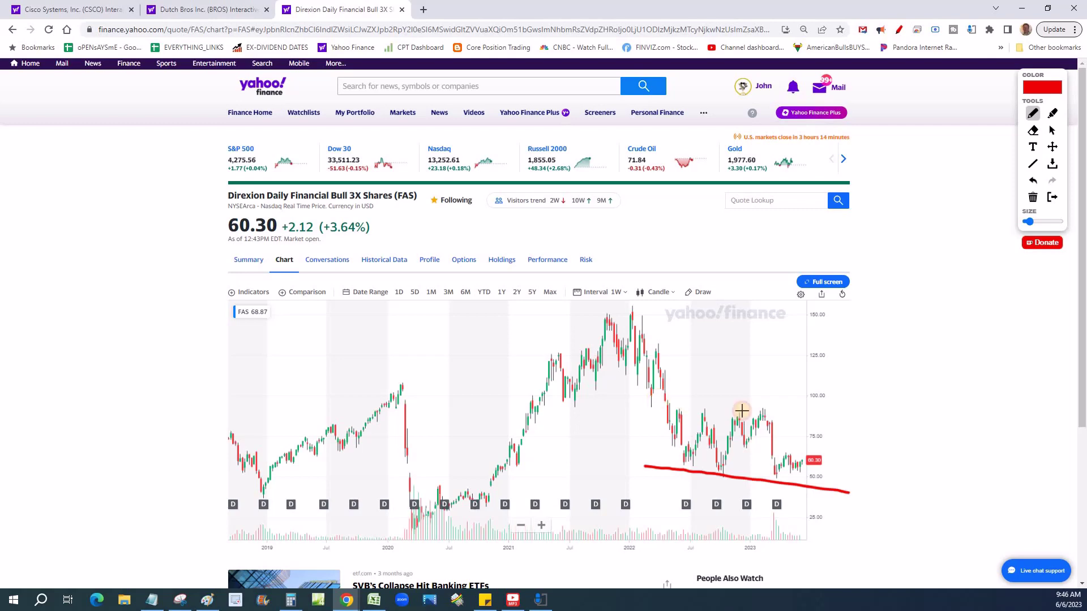
Step: Draw a falling line across the 2022 and 2023 highs of the FAS chart and circle the FAS fund name
{"action": "left_click_drag", "start_coordinate": [657, 396], "coordinate": [894, 446]}
{"action": "left_click_drag", "start_coordinate": [224, 201], "coordinate": [336, 221]}
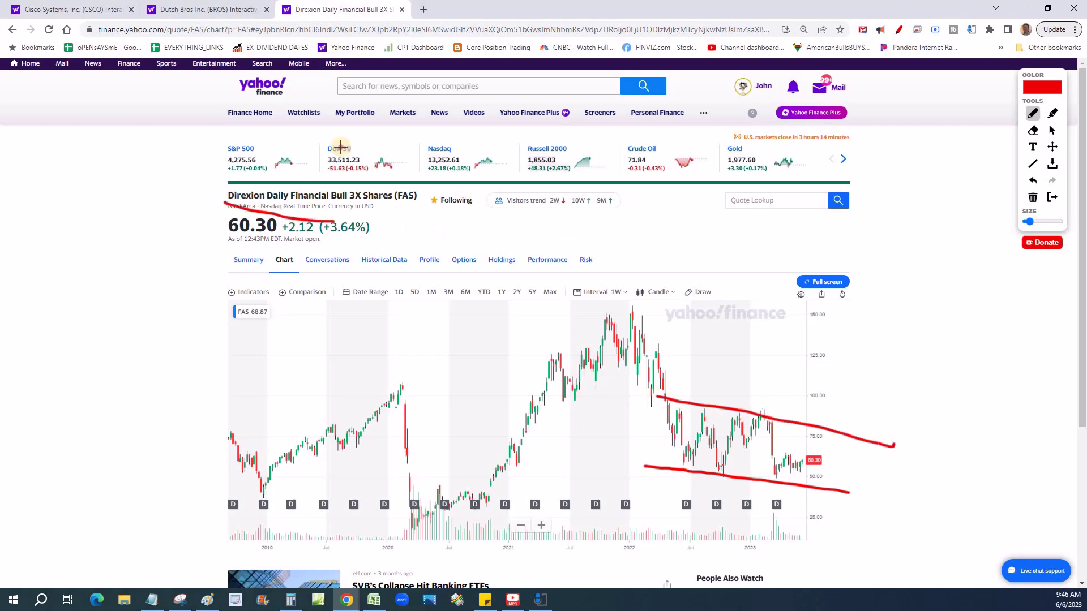
{"action": "left_click_drag", "start_coordinate": [340, 148], "coordinate": [211, 194]}
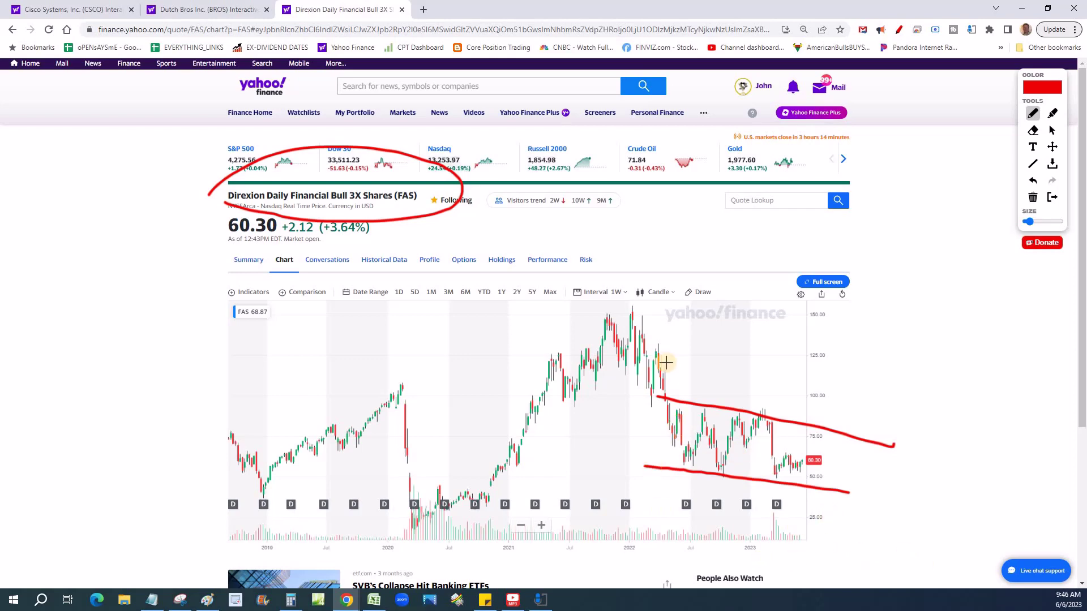
Step: Box the chart's mid-2022 to 2023 section and draw an arched arrow from the 2020 peak down to early 2022
{"action": "mouse_move", "coordinate": [665, 346]}
{"action": "left_mouse_down"}
{"action": "mouse_move", "coordinate": [658, 487]}
{"action": "mouse_move", "coordinate": [732, 565]}
{"action": "left_mouse_up"}
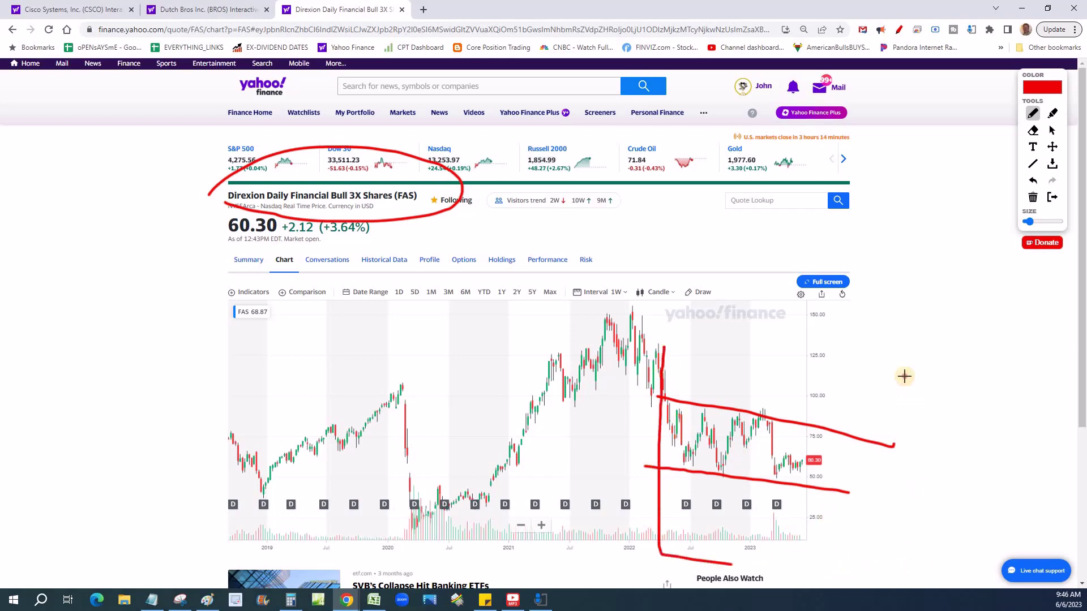
{"action": "left_click_drag", "start_coordinate": [905, 377], "coordinate": [596, 340]}
{"action": "mouse_move", "coordinate": [405, 375]}
{"action": "left_mouse_down"}
{"action": "mouse_move", "coordinate": [543, 311]}
{"action": "mouse_move", "coordinate": [582, 464]}
{"action": "mouse_move", "coordinate": [637, 503]}
{"action": "left_mouse_up"}
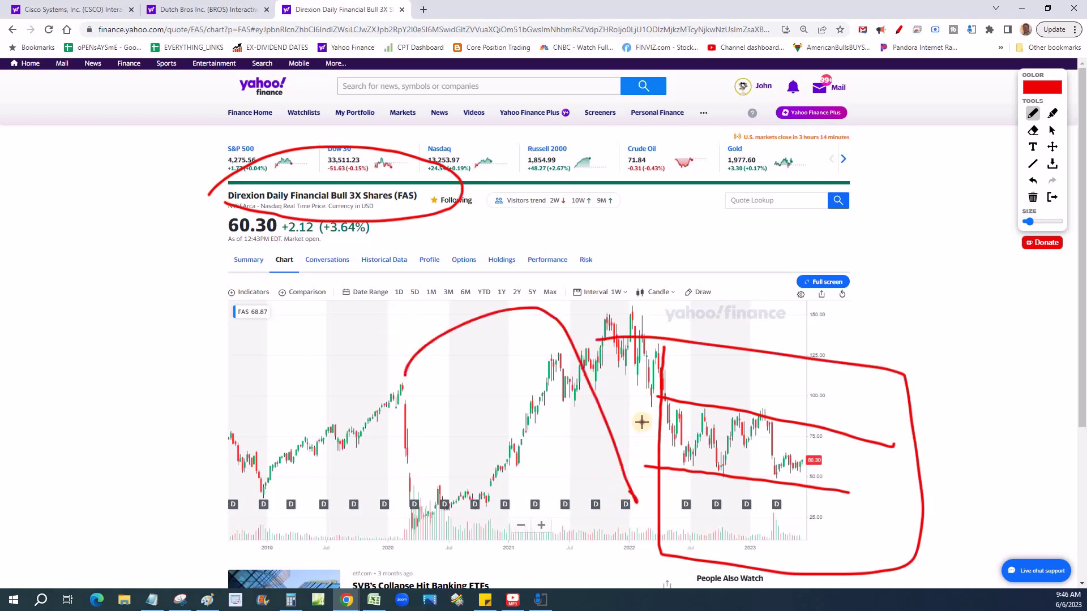
{"action": "left_click_drag", "start_coordinate": [642, 421], "coordinate": [626, 491]}
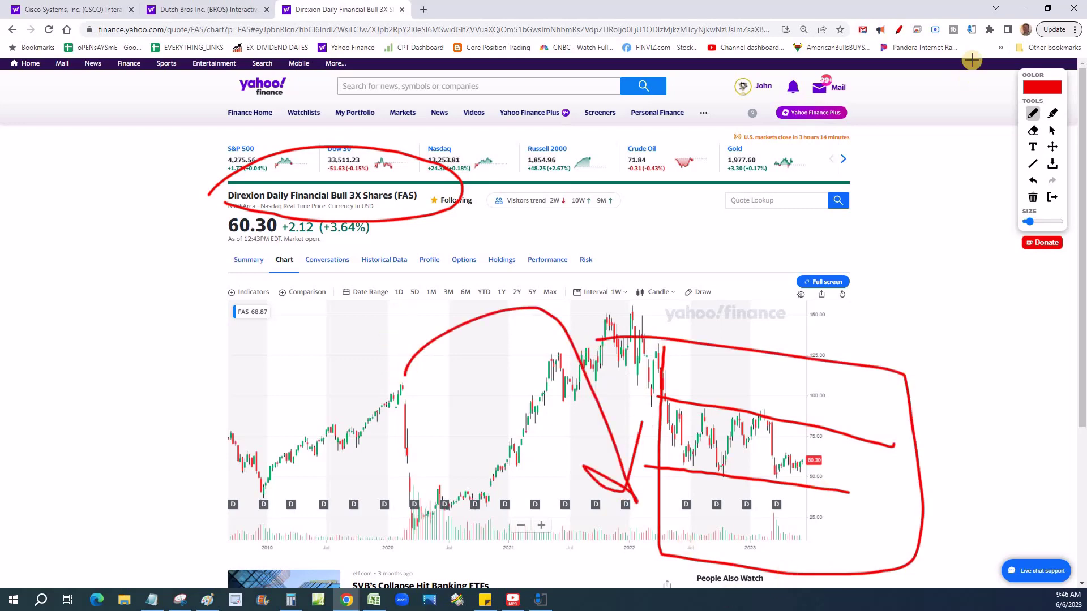
Step: Clear the drawings and narrow the FAS chart to the weekly candles from October 2022 through June 2023
{"action": "key", "text": "Escape"}
{"action": "scroll", "coordinate": [656, 463], "scroll_direction": "up", "scroll_amount": 1}
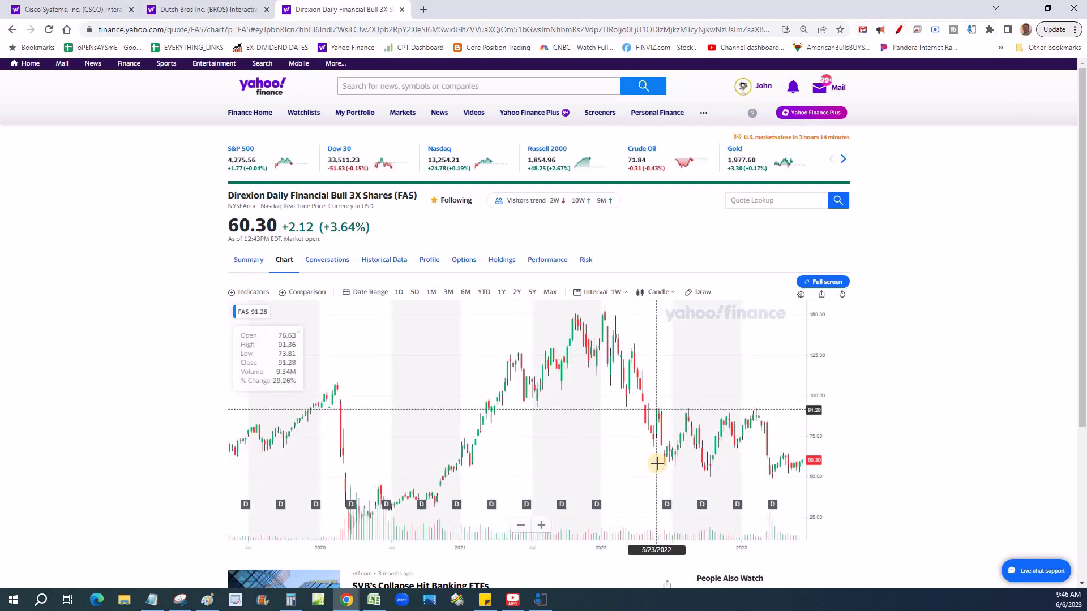
{"action": "scroll", "coordinate": [657, 463], "scroll_direction": "up", "scroll_amount": 3}
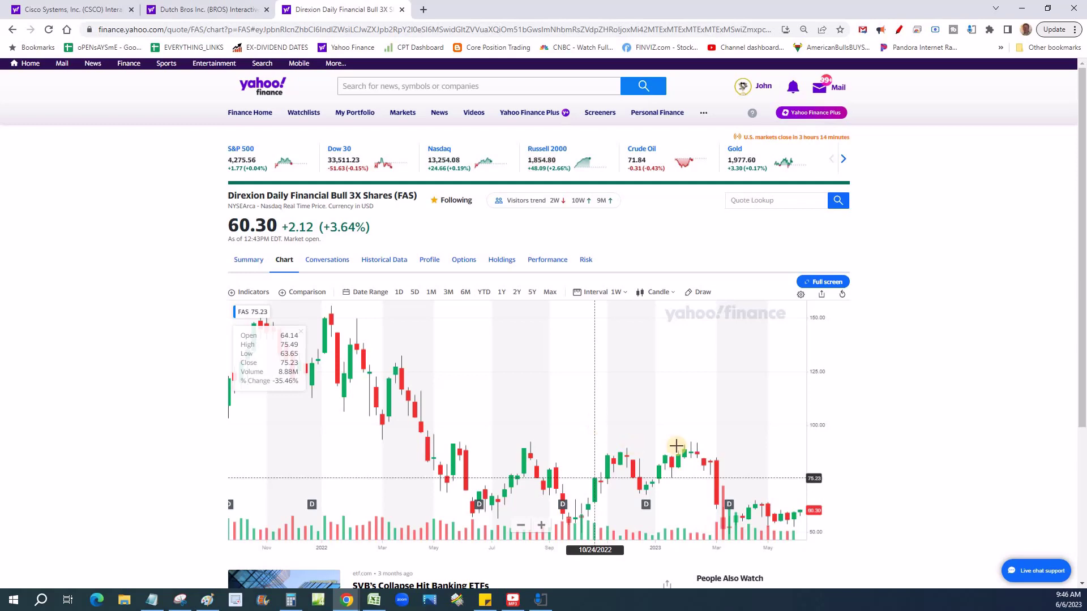
{"action": "scroll", "coordinate": [737, 435], "scroll_direction": "down", "scroll_amount": 2}
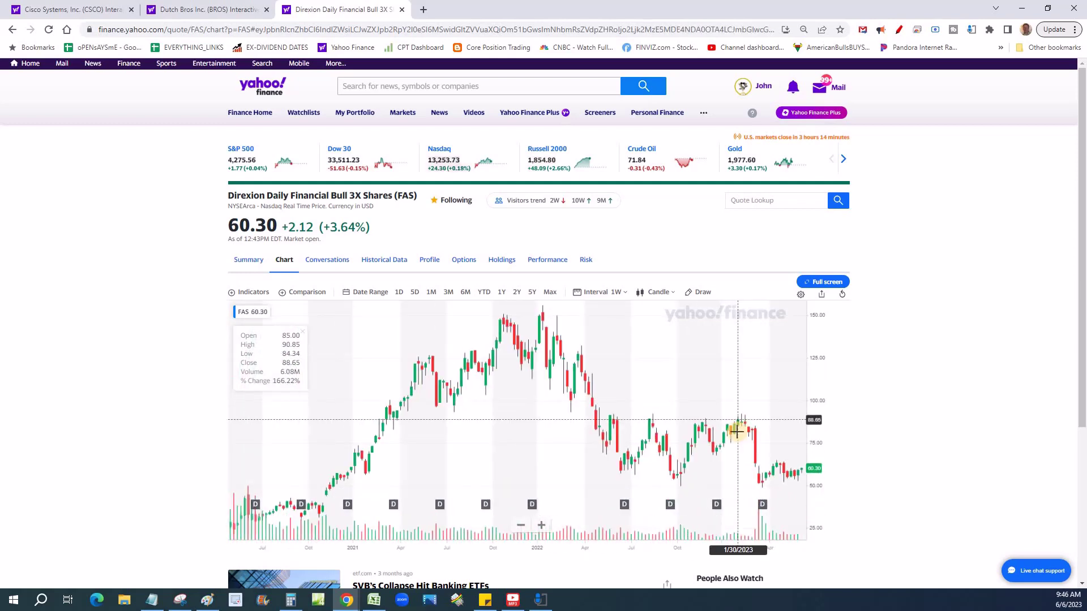
{"action": "scroll", "coordinate": [737, 432], "scroll_direction": "up", "scroll_amount": 3}
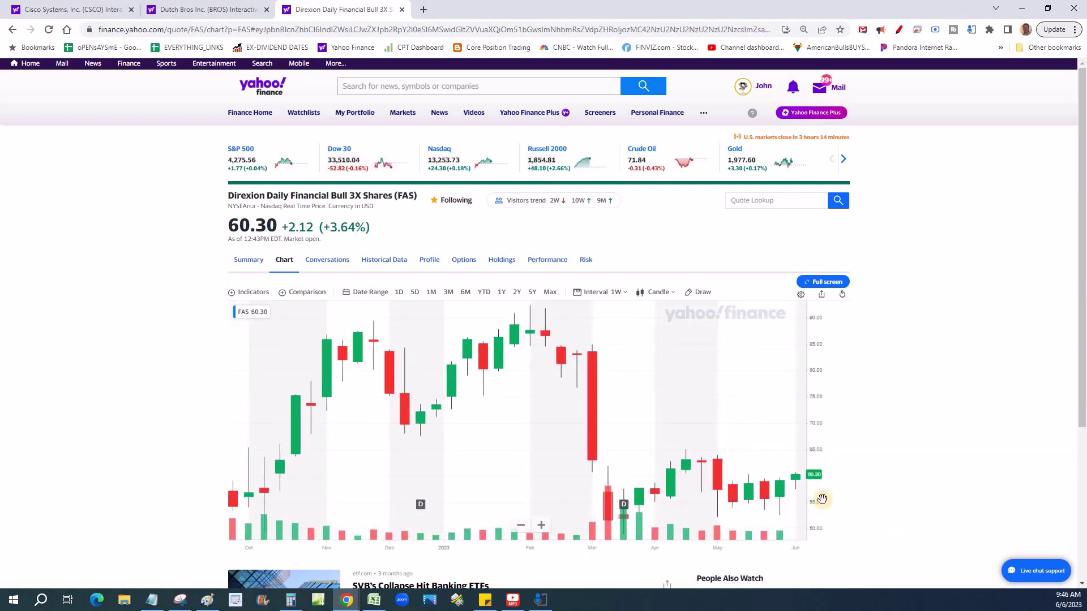
{"action": "scroll", "coordinate": [906, 515], "scroll_direction": "down", "scroll_amount": 1}
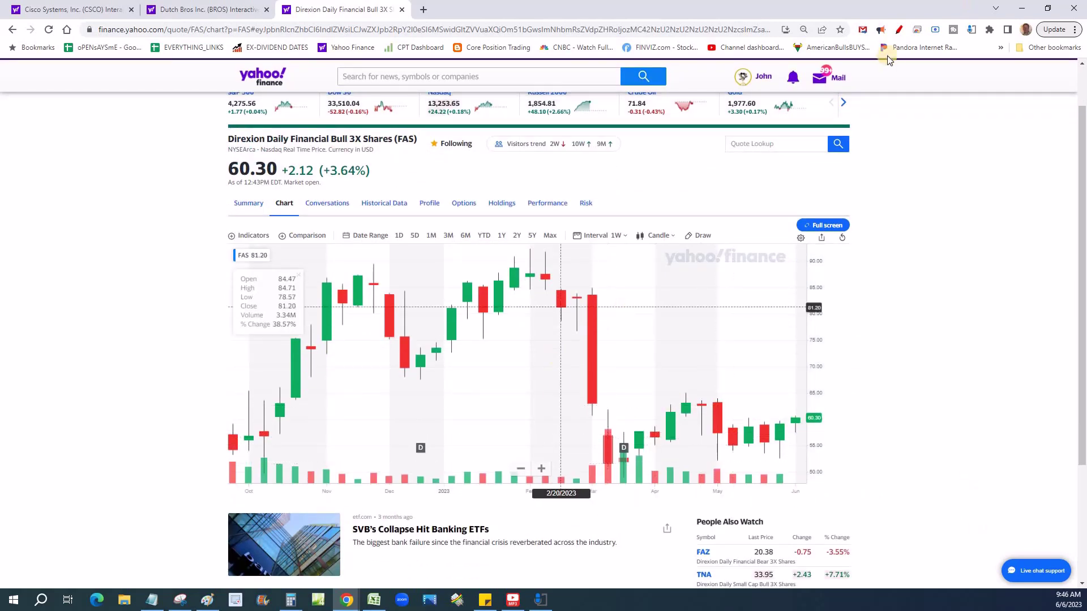
Step: Draw a box around the March to June 2023 candles and an arrow aimed at the large red March candle
{"action": "key", "text": "alt+shift+d"}
{"action": "left_click_drag", "start_coordinate": [563, 368], "coordinate": [580, 513]}
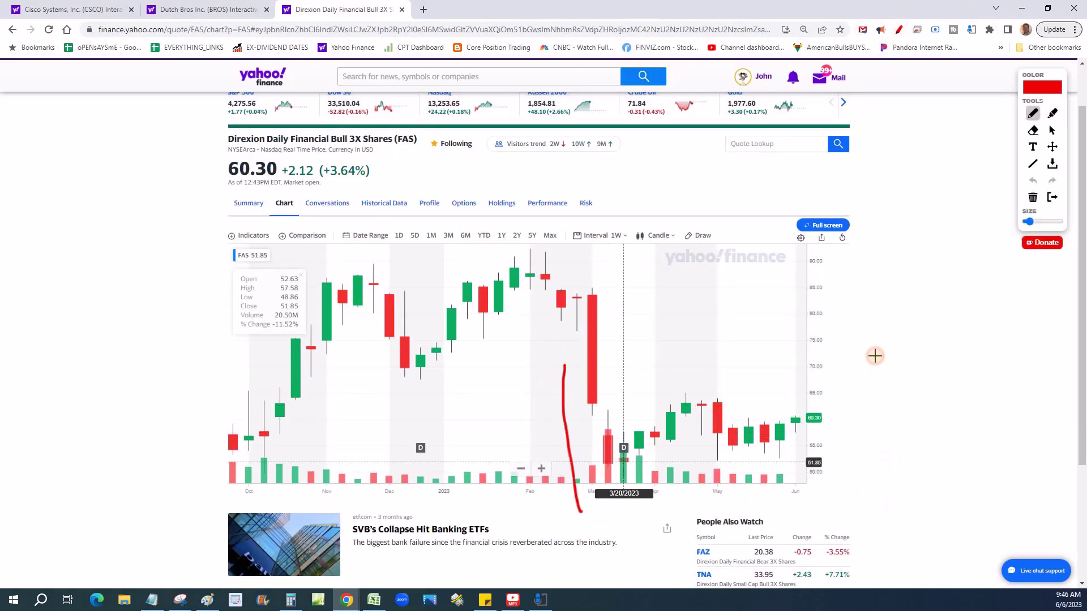
{"action": "left_click_drag", "start_coordinate": [875, 355], "coordinate": [530, 366]}
{"action": "mouse_move", "coordinate": [741, 211]}
{"action": "left_mouse_down"}
{"action": "mouse_move", "coordinate": [681, 259]}
{"action": "mouse_move", "coordinate": [633, 255]}
{"action": "mouse_move", "coordinate": [702, 302]}
{"action": "left_mouse_up"}
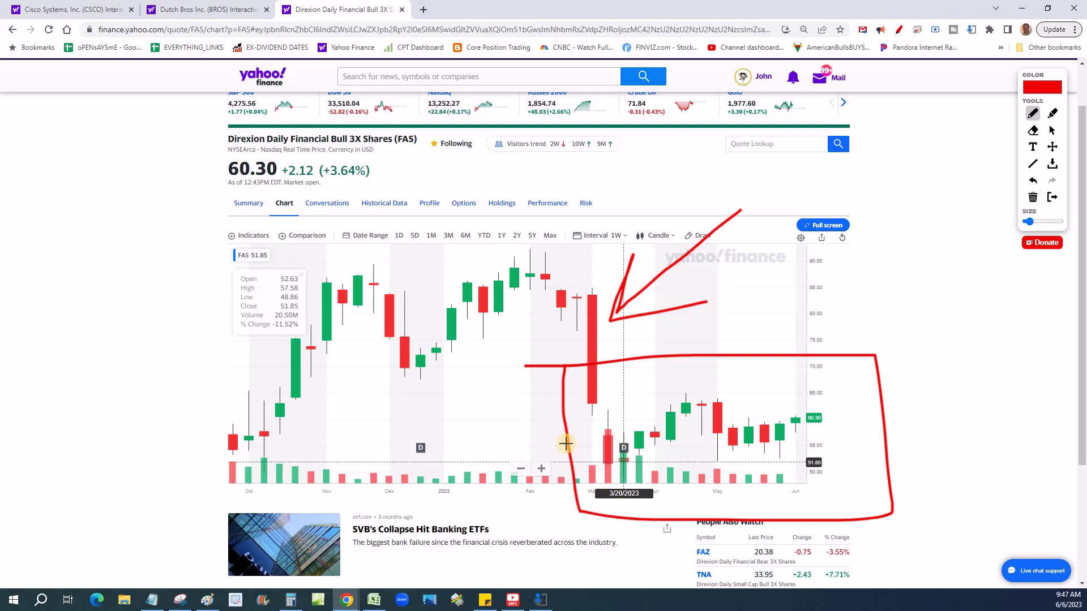
Step: Trace the FAS price path from the March low up to the April high, down to early May, and back up
{"action": "left_click_drag", "start_coordinate": [566, 448], "coordinate": [616, 482]}
{"action": "left_click_drag", "start_coordinate": [674, 439], "coordinate": [679, 404]}
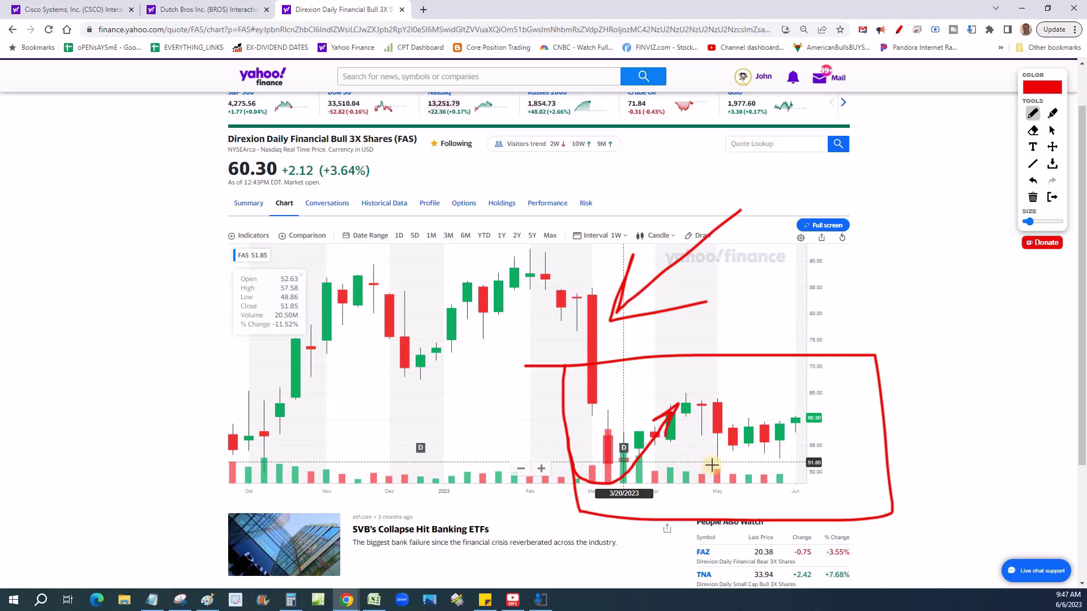
{"action": "mouse_move", "coordinate": [676, 406]}
{"action": "left_mouse_down"}
{"action": "mouse_move", "coordinate": [688, 403]}
{"action": "mouse_move", "coordinate": [712, 456]}
{"action": "left_mouse_up"}
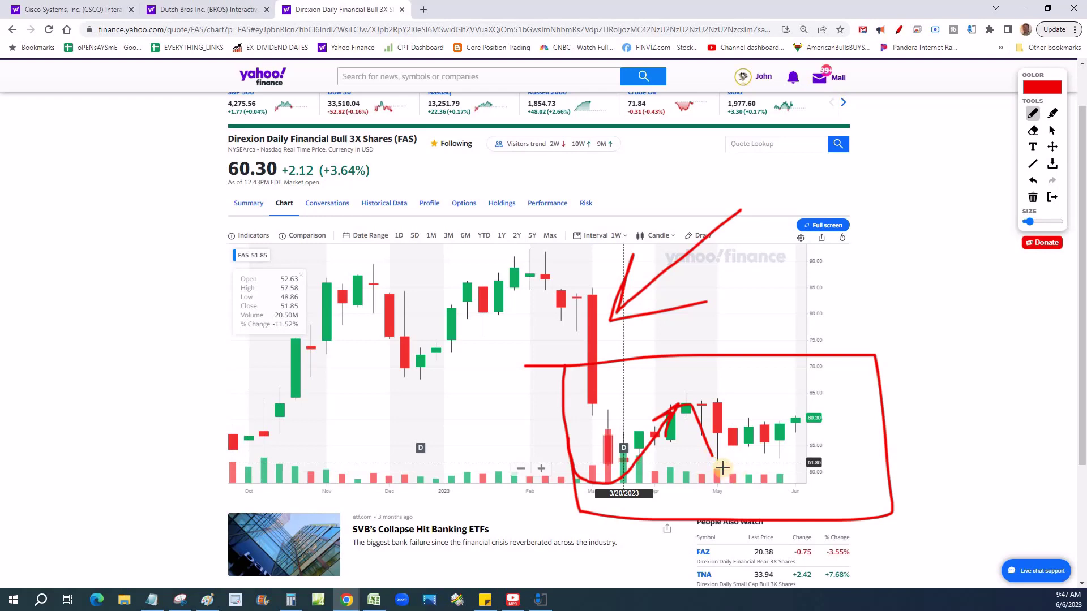
{"action": "left_click_drag", "start_coordinate": [715, 463], "coordinate": [767, 440]}
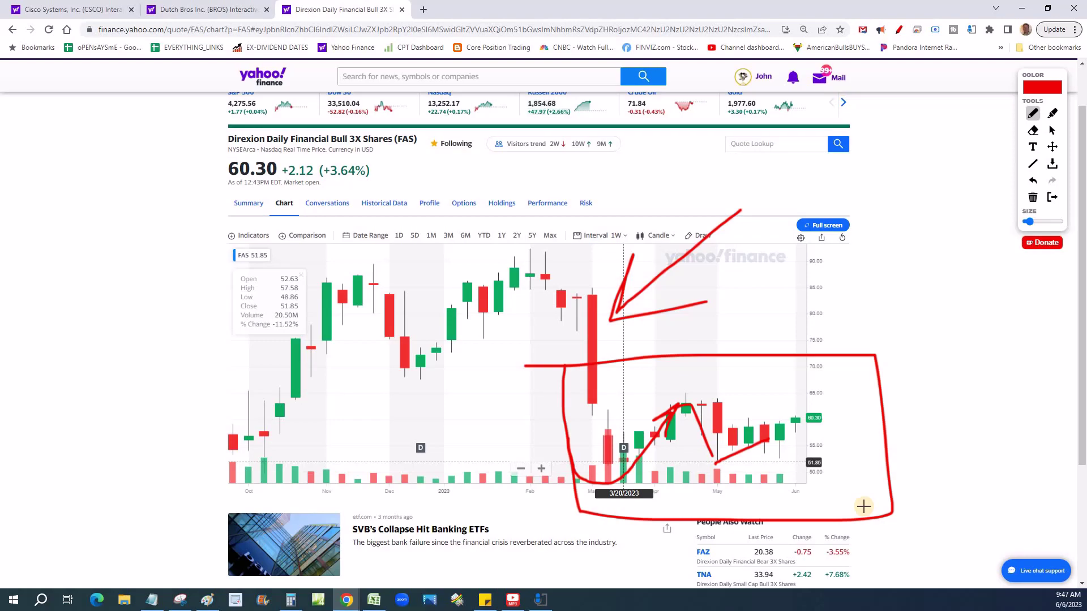
Step: Switch to the 2023_CPT_TotalIncomeTracker sheet and highlight the active FAS trades in rows 23 and 27, including row 23's expiration and income cells
{"action": "key", "text": "alt+Tab"}
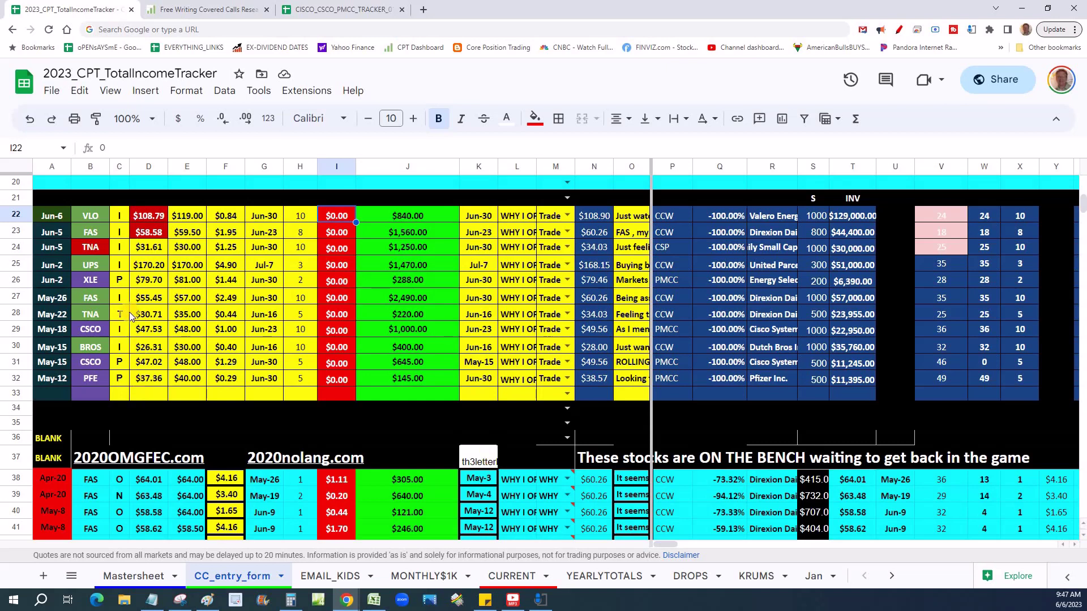
{"action": "left_click", "coordinate": [18, 232]}
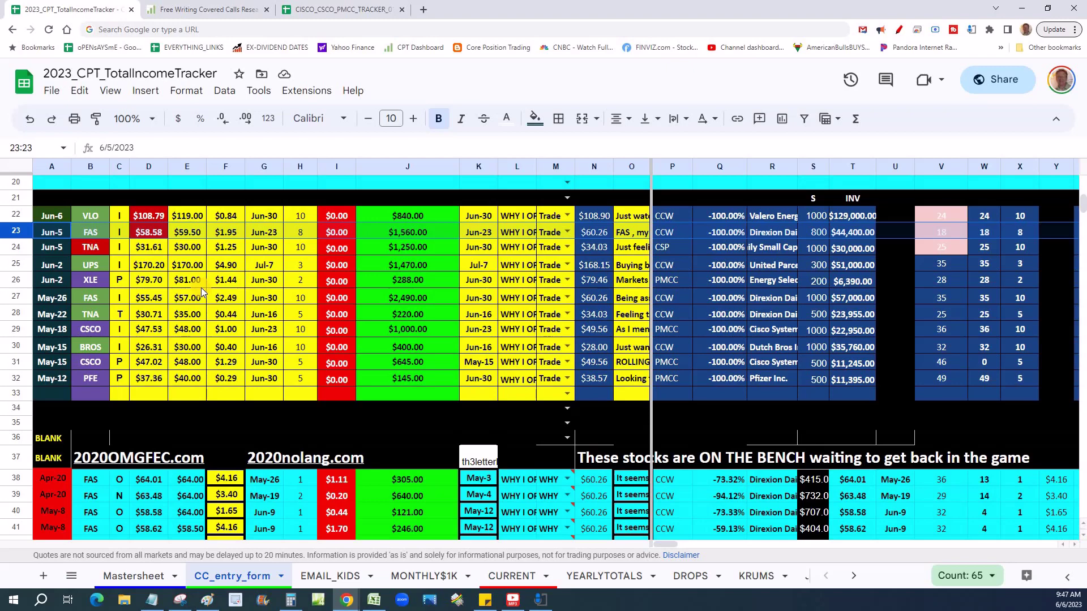
{"action": "left_click", "coordinate": [274, 234]}
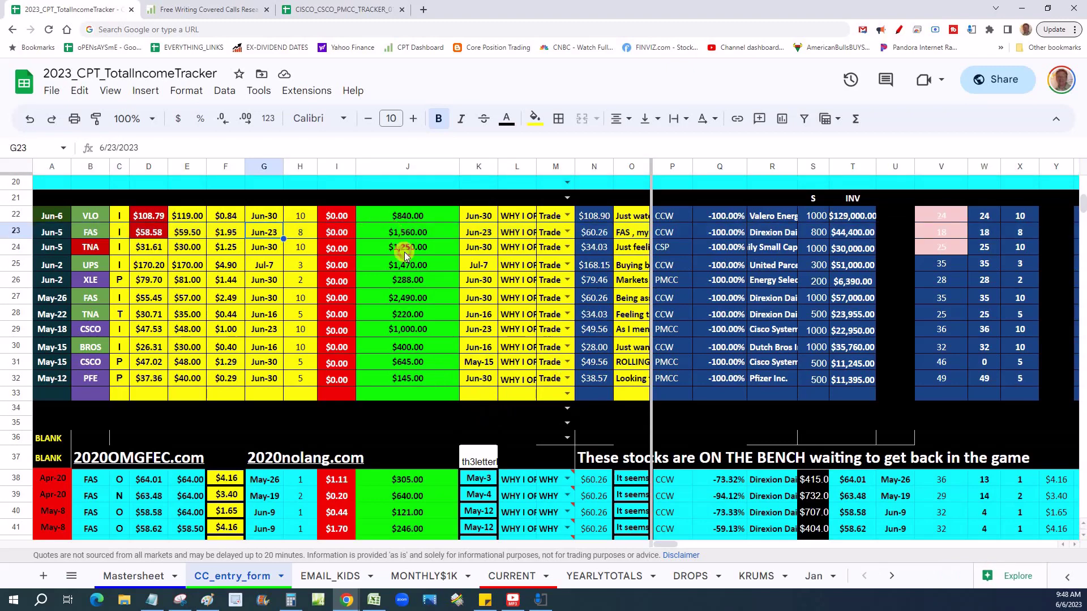
{"action": "key", "text": "Right"}
{"action": "key", "text": "Right"}
{"action": "key", "text": "Right"}
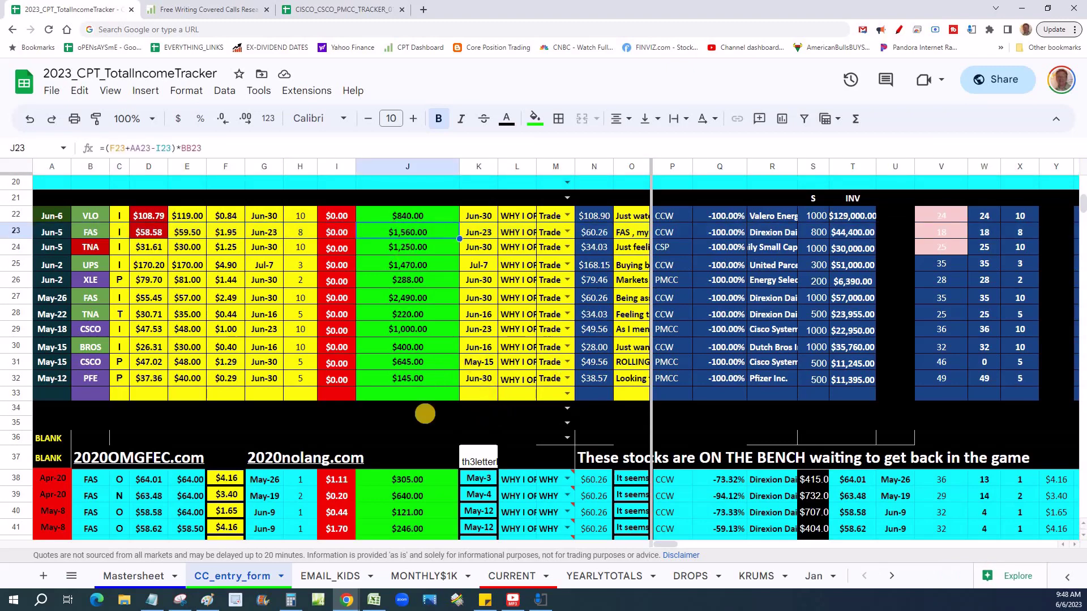
{"action": "left_click", "coordinate": [17, 298]}
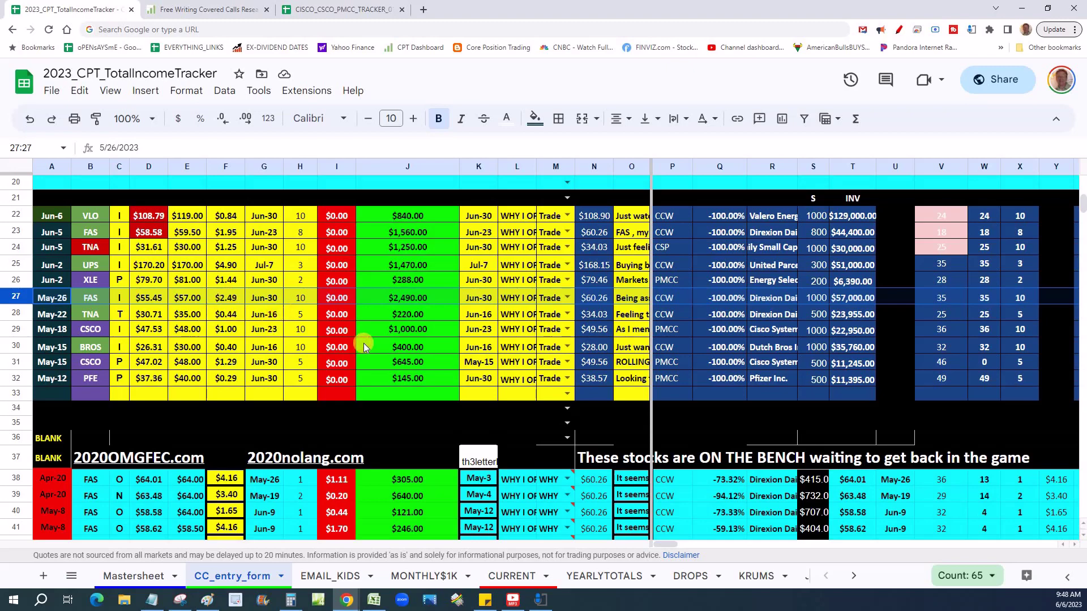
{"action": "key", "text": "Escape"}
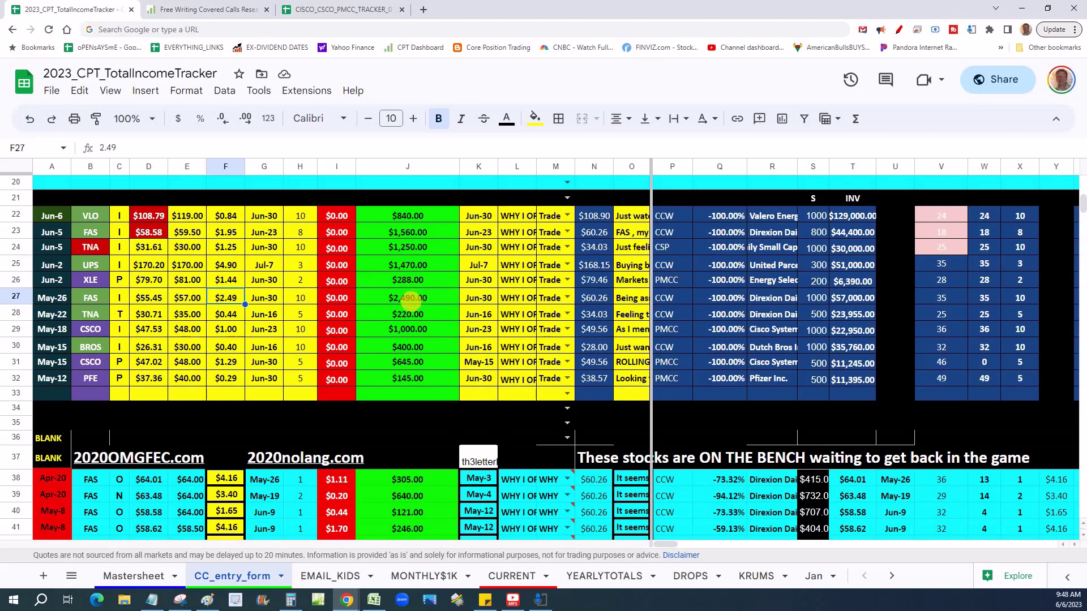
Step: Highlight the benched FAS trades' dates in A38:A42, their income in J38:J42, and the remaining dates in A43:A45
{"action": "scroll", "coordinate": [229, 518], "scroll_direction": "down", "scroll_amount": 4}
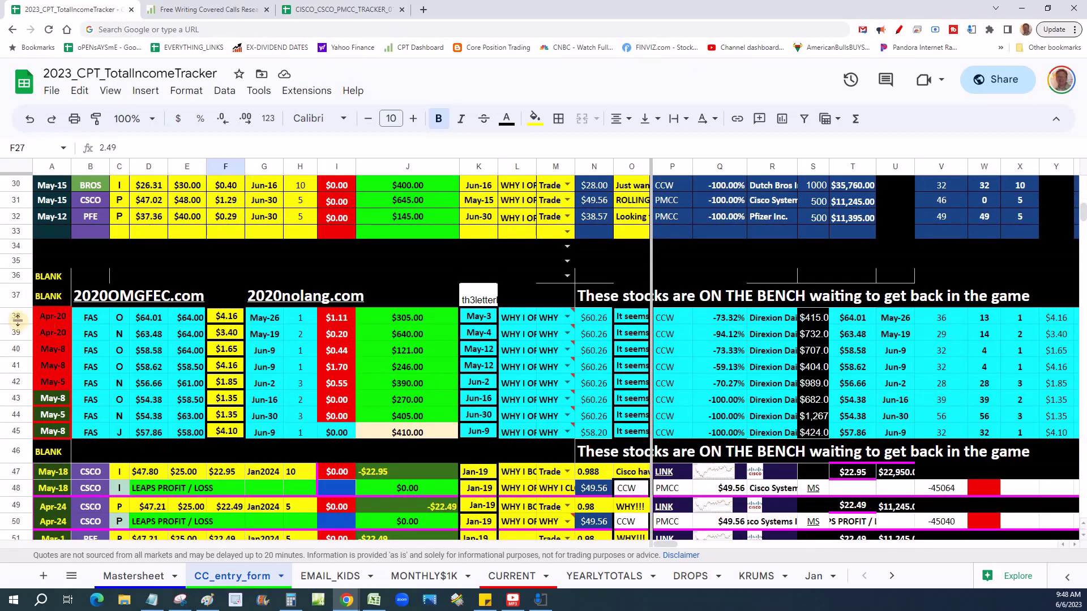
{"action": "left_click", "coordinate": [57, 318]}
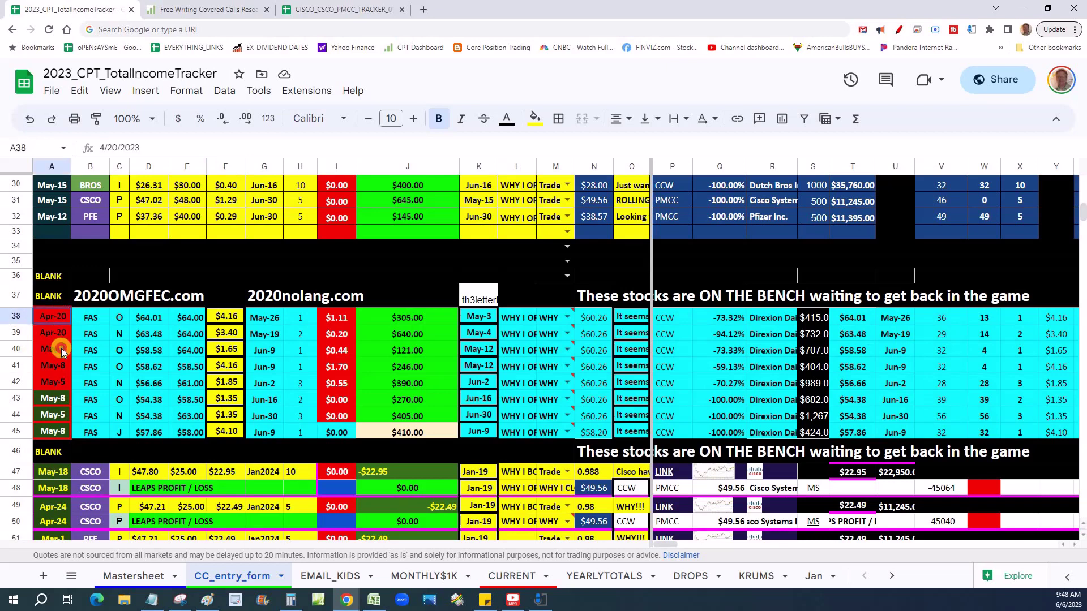
{"action": "left_click_drag", "start_coordinate": [63, 352], "coordinate": [62, 384]}
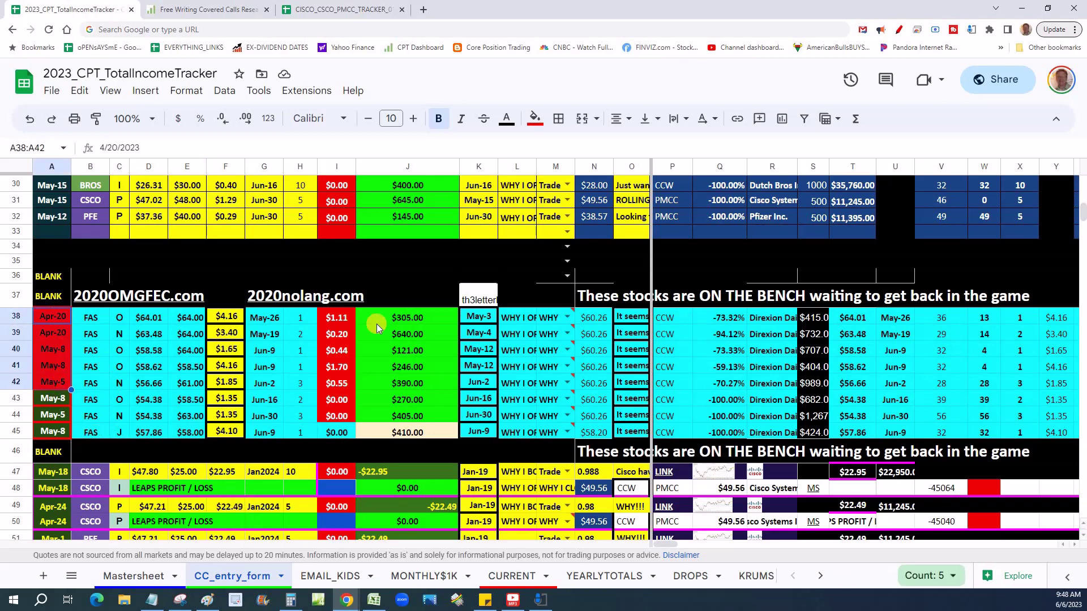
{"action": "left_click_drag", "start_coordinate": [403, 318], "coordinate": [403, 388]}
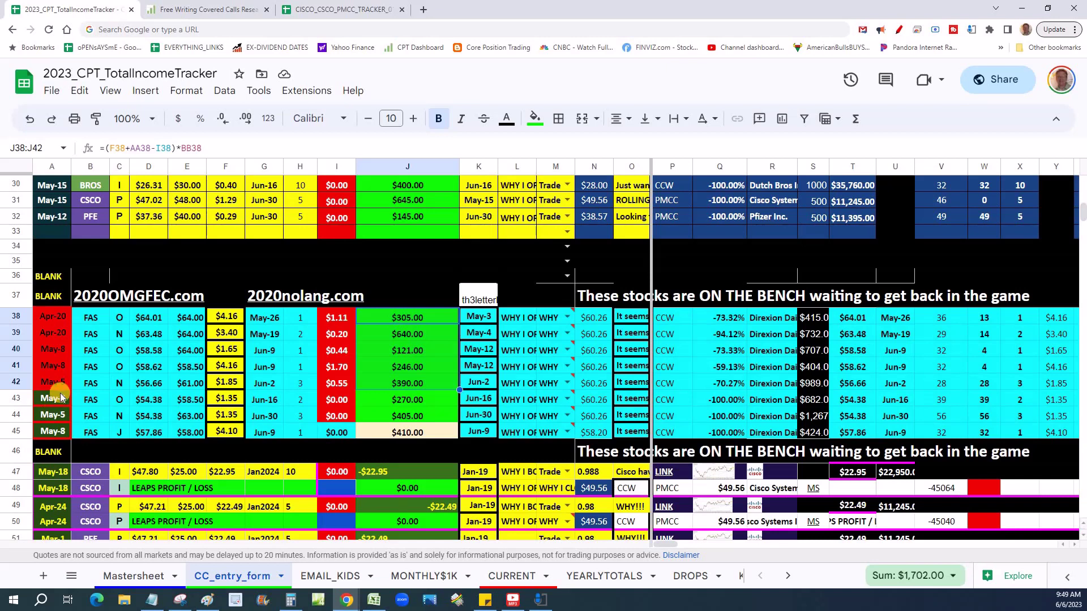
{"action": "left_click_drag", "start_coordinate": [61, 398], "coordinate": [53, 432]}
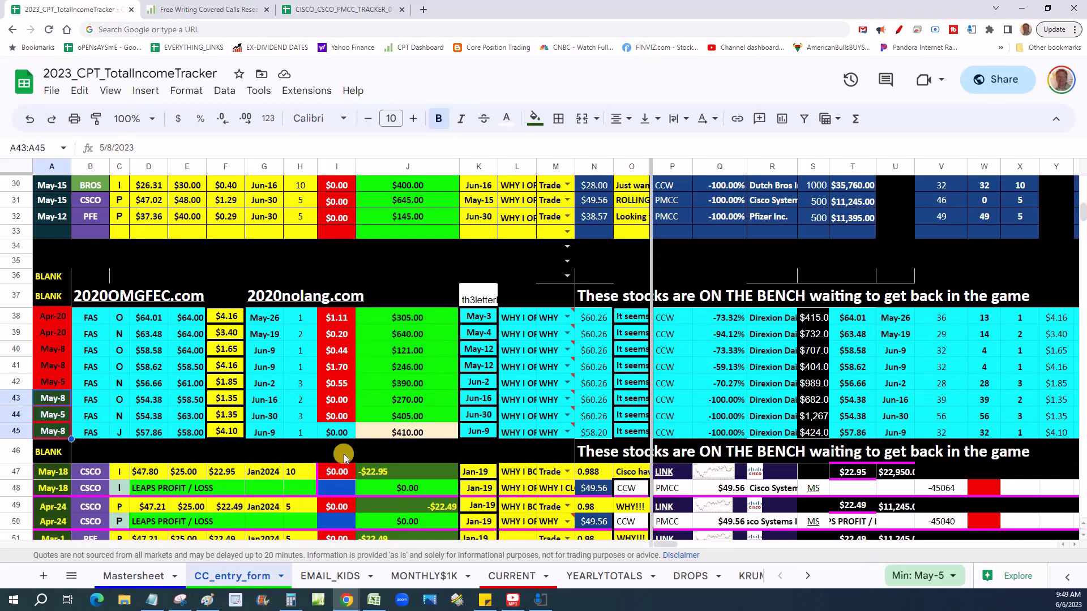